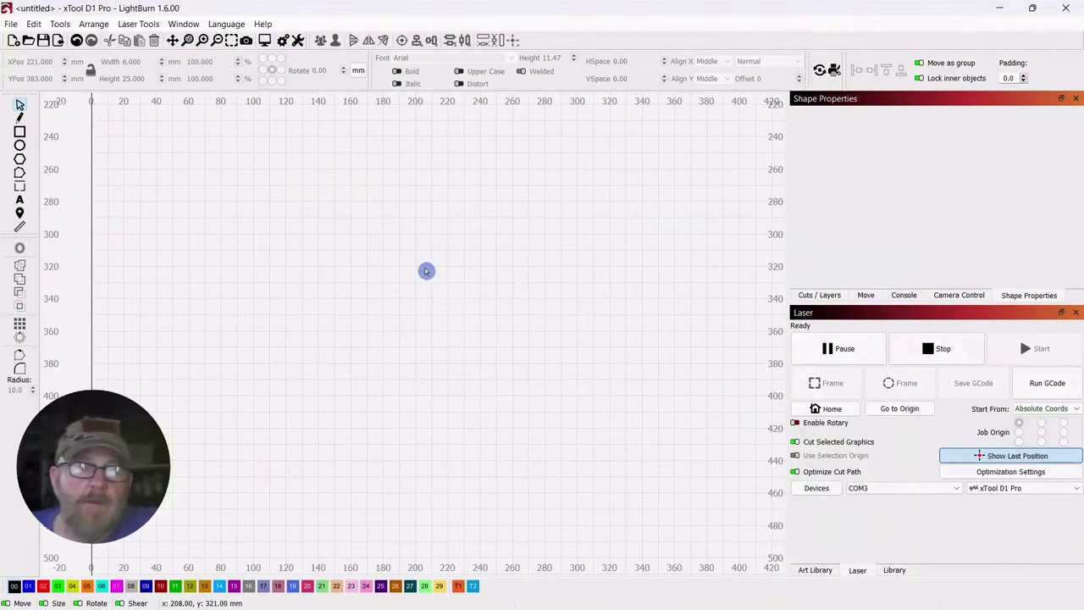
- Draw a tall rectangle near the canvas centre, then reselect it as a 6 mm-wide rounded slot
{"action": "left_click", "coordinate": [20, 132]}
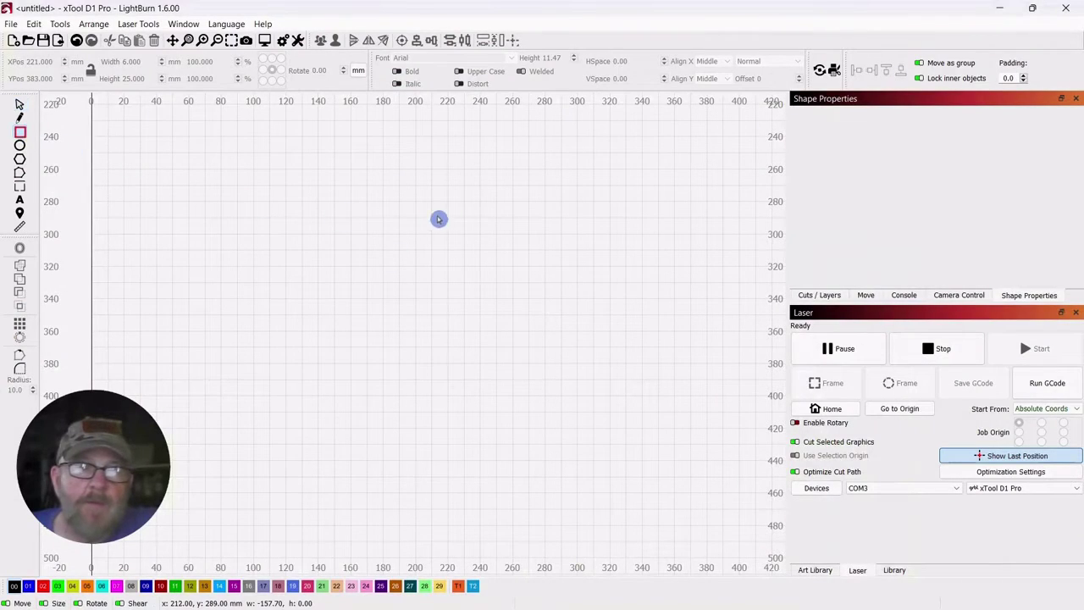
{"action": "left_click_drag", "start_coordinate": [437, 214], "coordinate": [461, 275]}
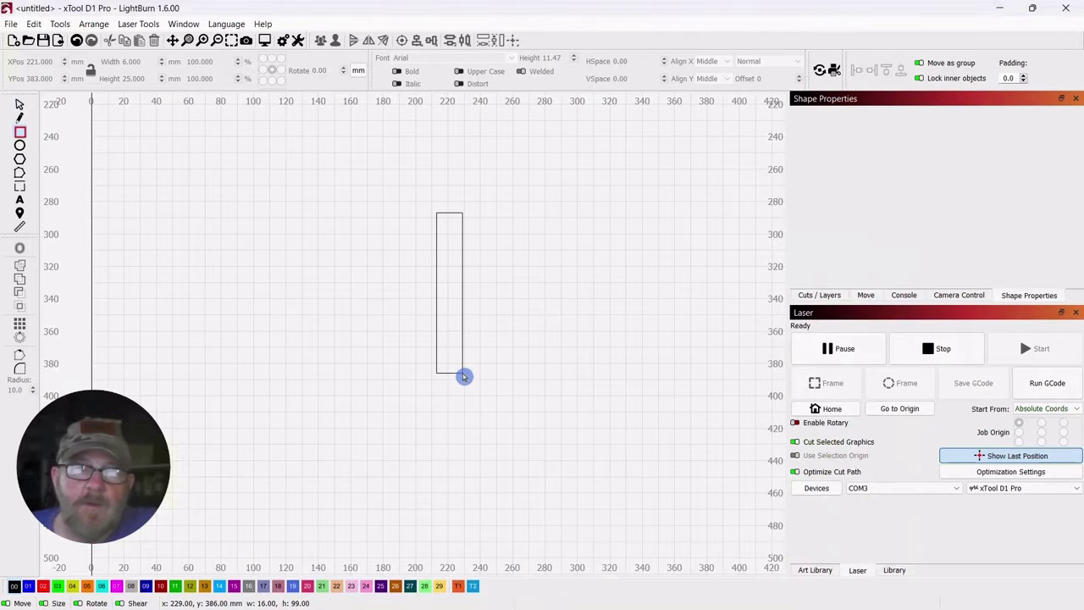
{"action": "left_click_drag", "start_coordinate": [463, 376], "coordinate": [463, 375]}
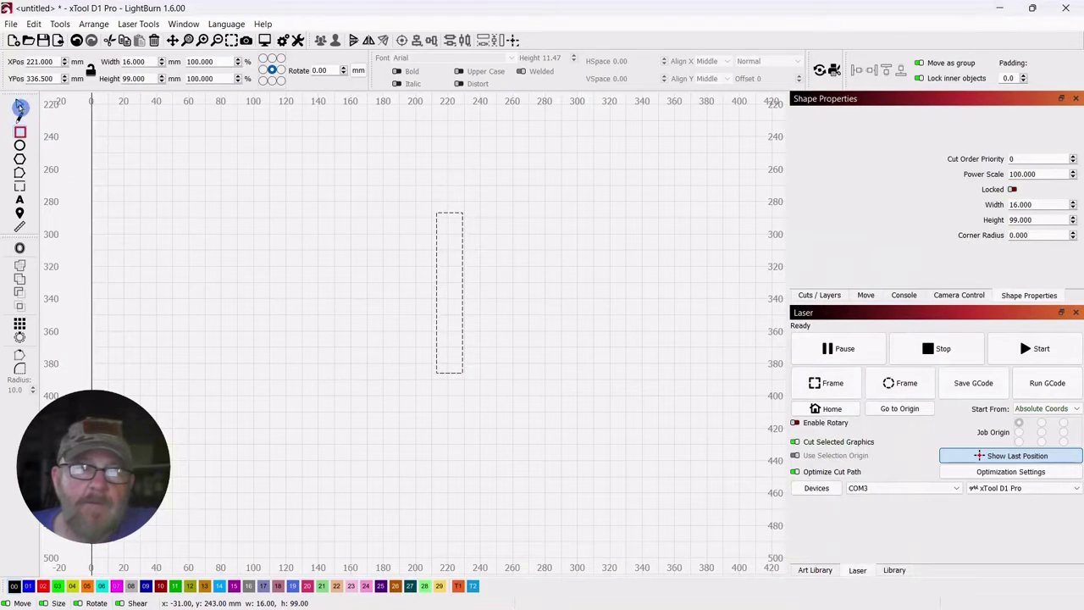
{"action": "left_click", "coordinate": [20, 105]}
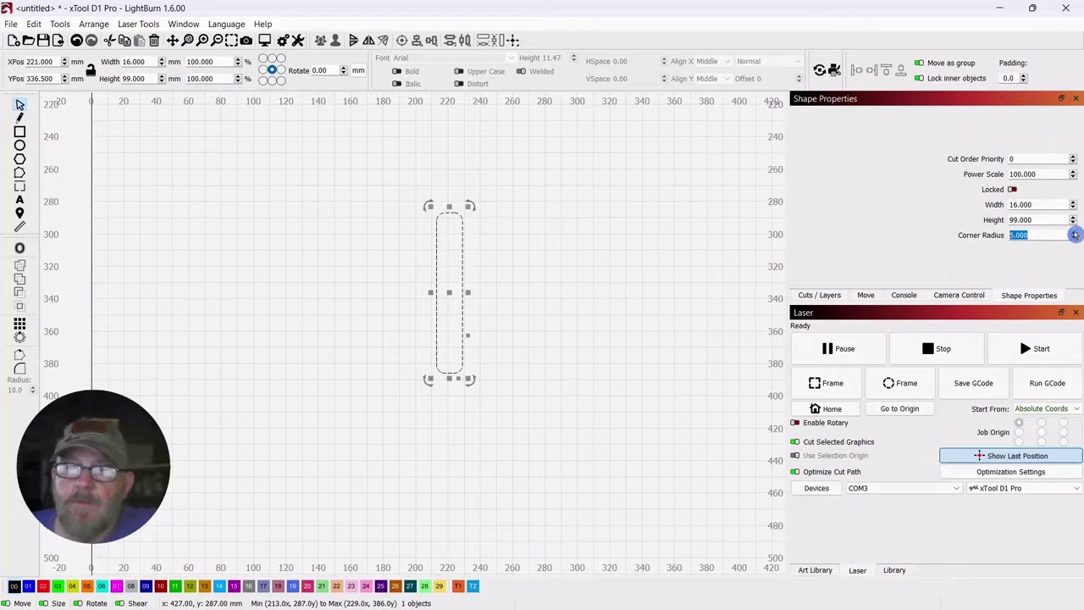
{"action": "left_click", "coordinate": [572, 305]}
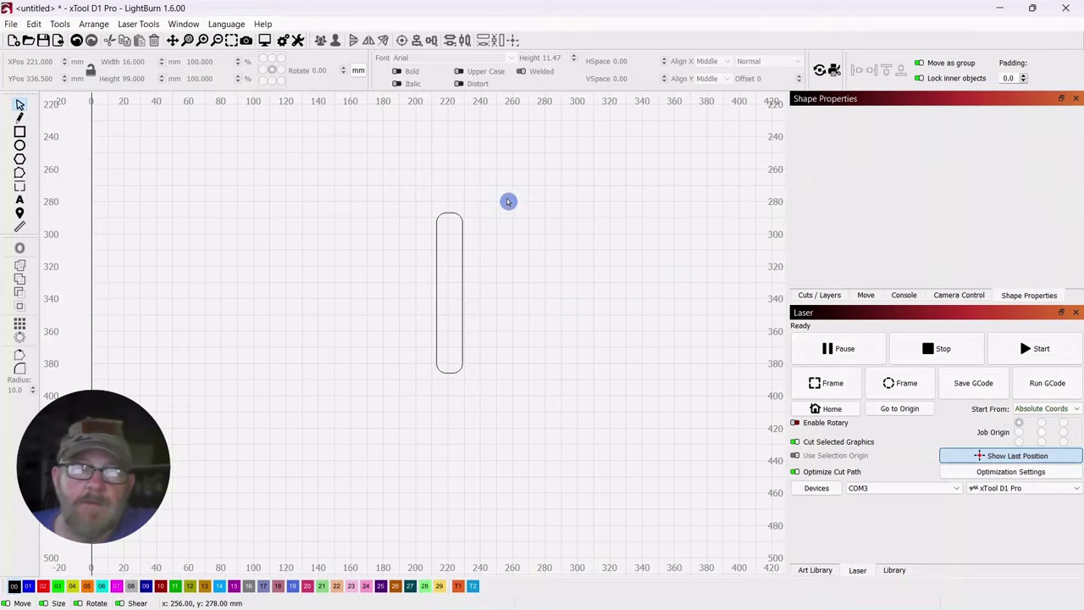
{"action": "left_click_drag", "start_coordinate": [427, 339], "coordinate": [423, 337]}
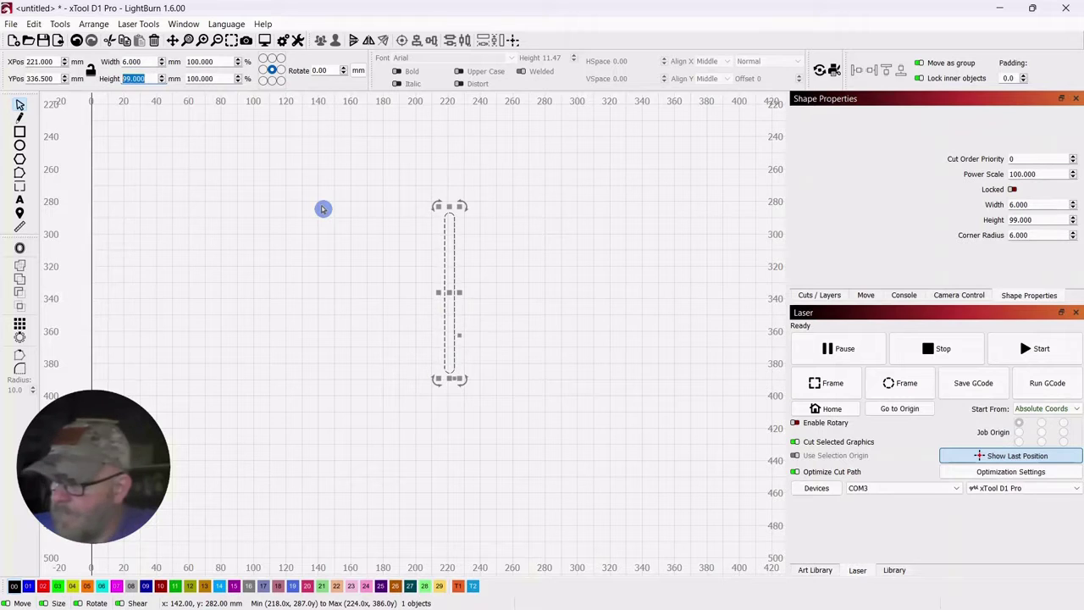
- Set the slot's height to 25 mm, zoom in and select it
{"action": "type", "text": "25"}
{"action": "left_click", "coordinate": [319, 215]}
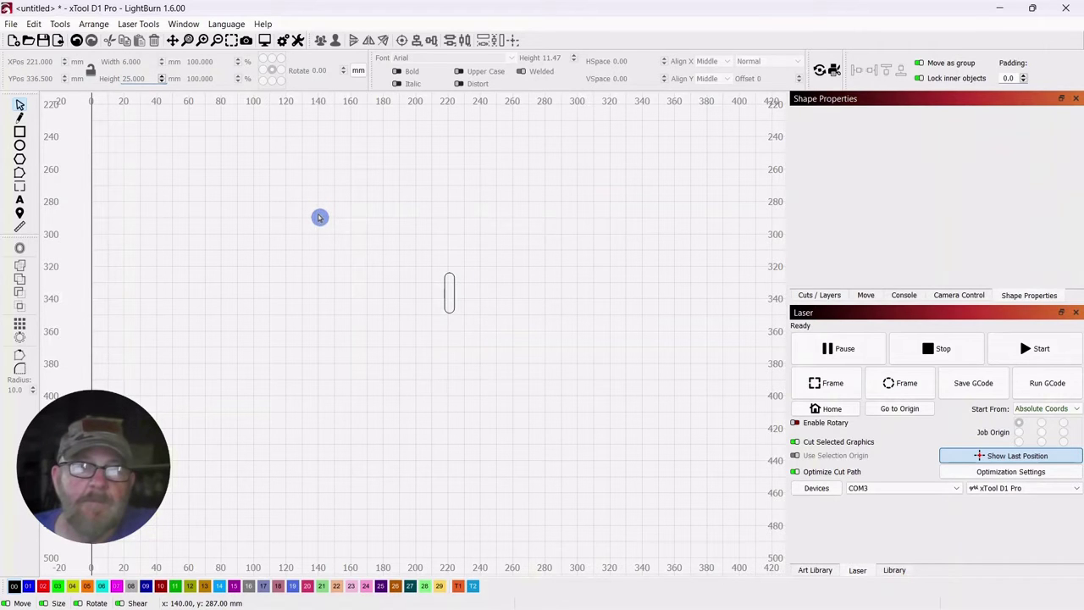
{"action": "scroll", "coordinate": [536, 318], "scroll_direction": "up", "scroll_amount": 2}
{"action": "scroll", "coordinate": [536, 318], "scroll_direction": "up", "scroll_amount": 2}
{"action": "left_click_drag", "start_coordinate": [436, 233], "coordinate": [563, 297]}
{"action": "scroll", "coordinate": [546, 286], "scroll_direction": "up", "scroll_amount": 3}
{"action": "scroll", "coordinate": [566, 297], "scroll_direction": "up", "scroll_amount": 1}
{"action": "left_click", "coordinate": [498, 264]}
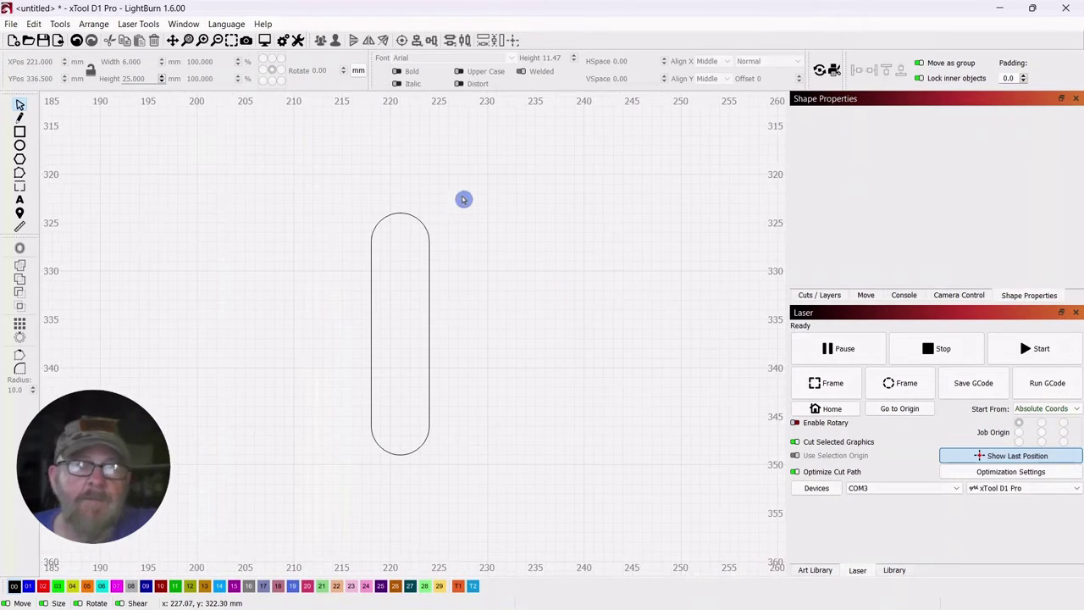
{"action": "left_click_drag", "start_coordinate": [468, 193], "coordinate": [378, 382]}
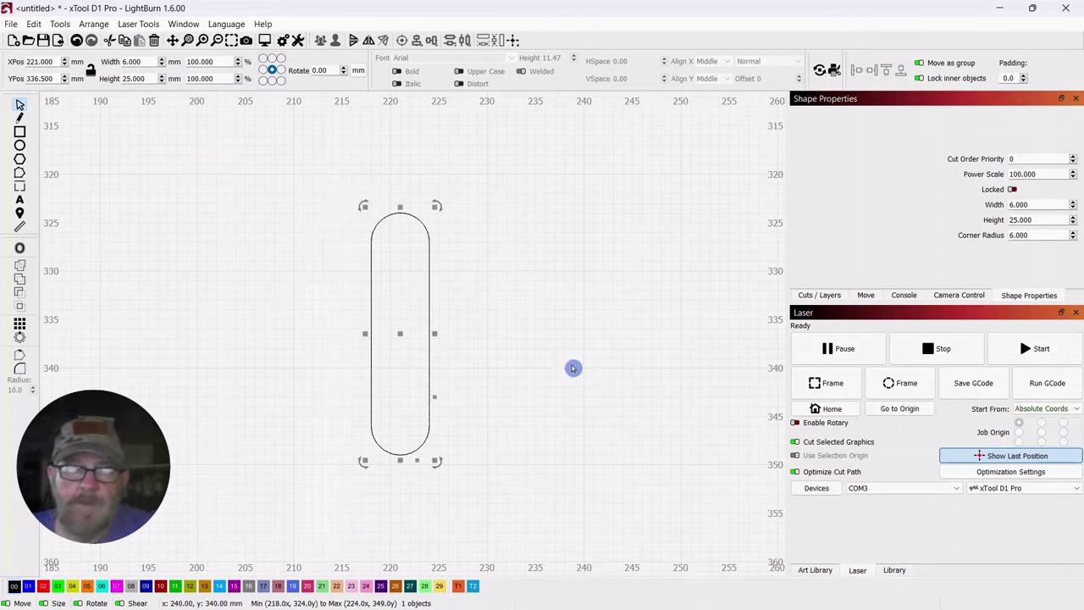
- Make two copies of the slot, rotating one 90° and placing it above the others
{"action": "left_click_drag", "start_coordinate": [402, 333], "coordinate": [478, 333]}
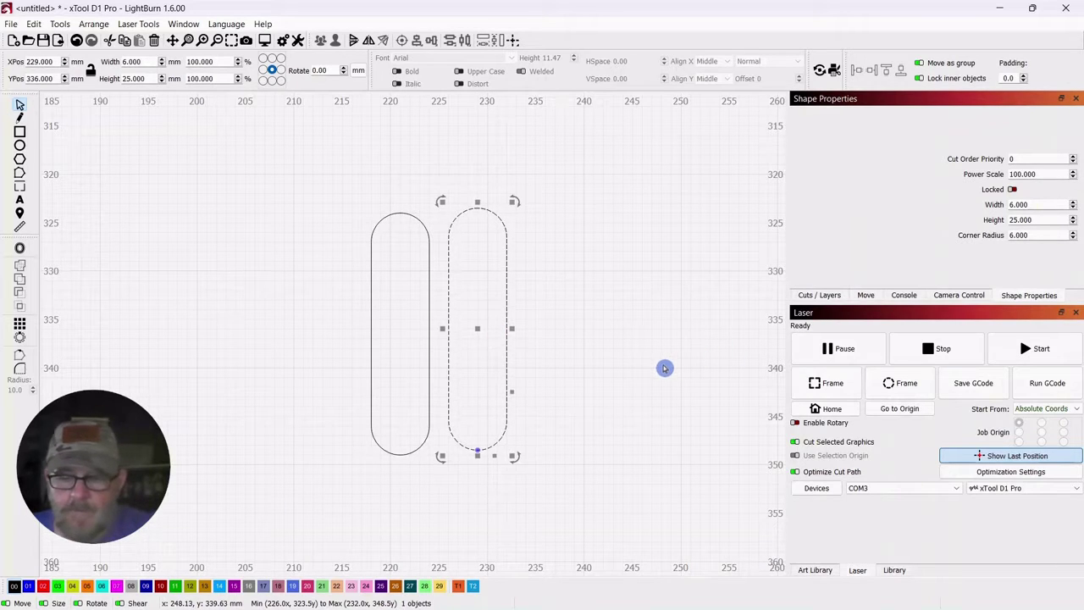
{"action": "left_click_drag", "start_coordinate": [479, 331], "coordinate": [643, 324]}
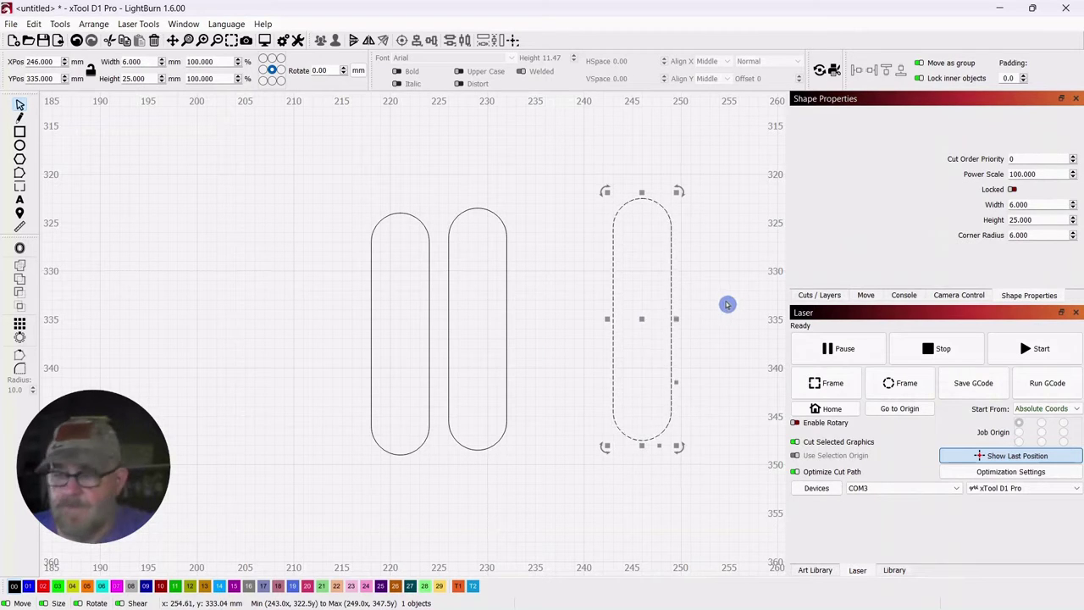
{"action": "key", "text": "ctrl+r"}
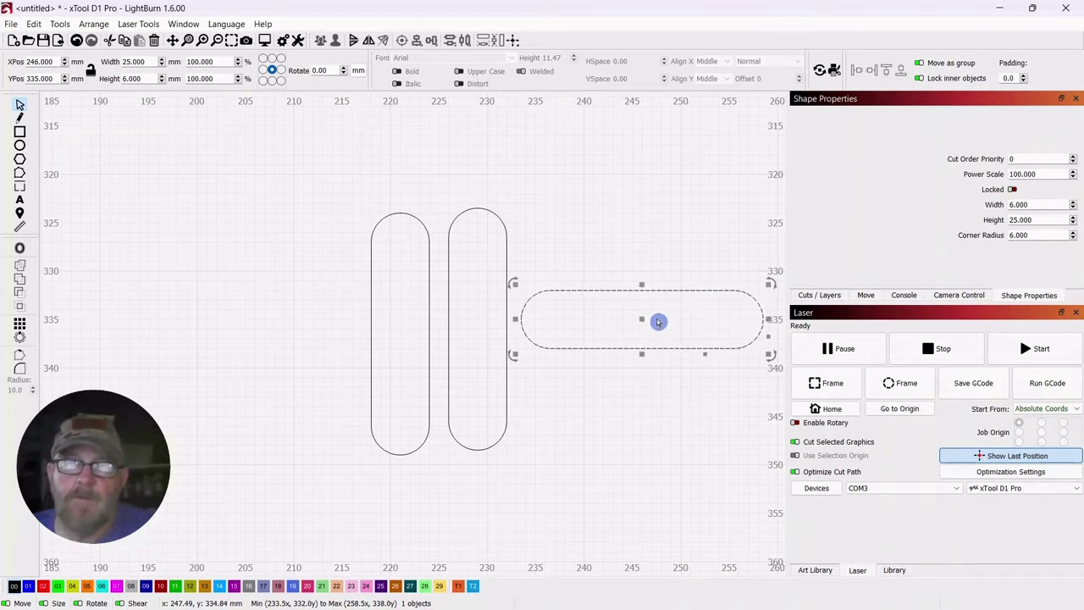
{"action": "left_click_drag", "start_coordinate": [643, 330], "coordinate": [479, 163]}
- Butt the right vertical slot against the left one
{"action": "scroll", "coordinate": [576, 324], "scroll_direction": "up", "scroll_amount": 4}
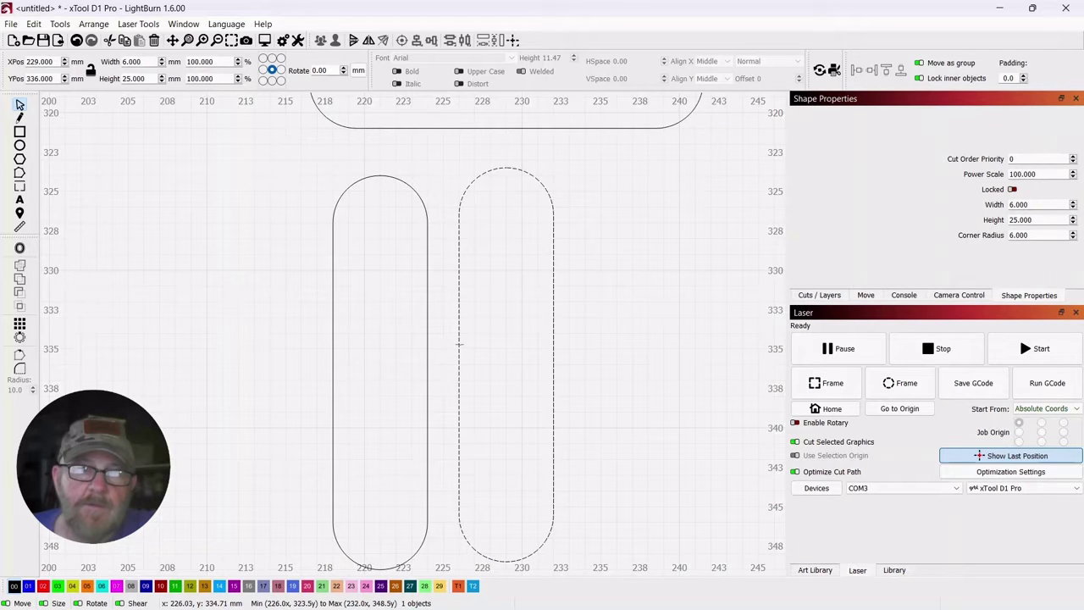
{"action": "left_click_drag", "start_coordinate": [459, 344], "coordinate": [430, 350]}
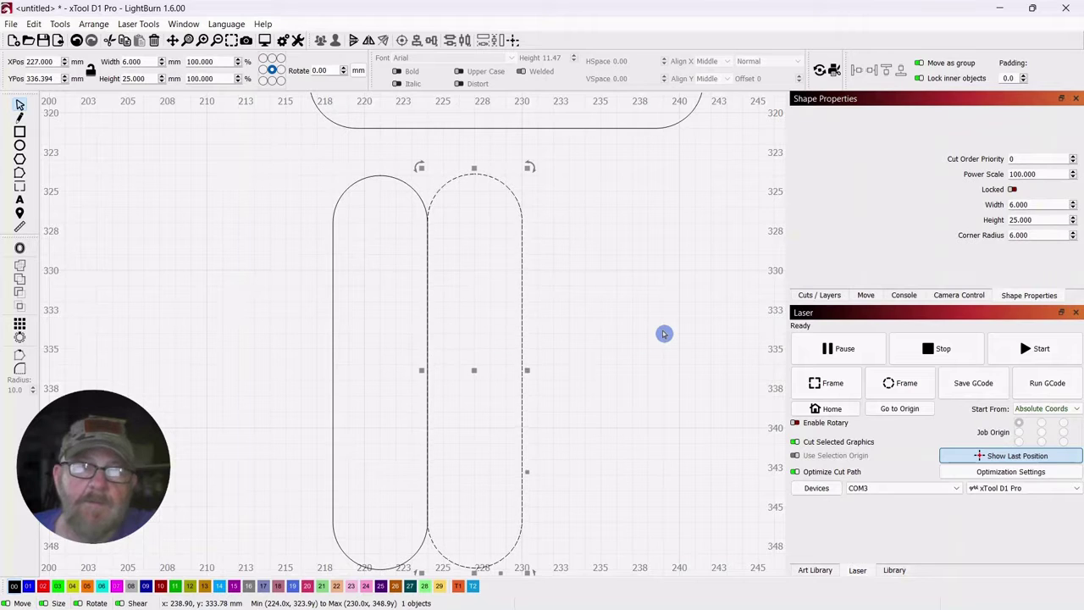
{"action": "scroll", "coordinate": [663, 333], "scroll_direction": "down", "scroll_amount": 2}
- Align the two vertical slots on a common horizontal centre with Align H-Center
{"action": "left_click", "coordinate": [638, 283]}
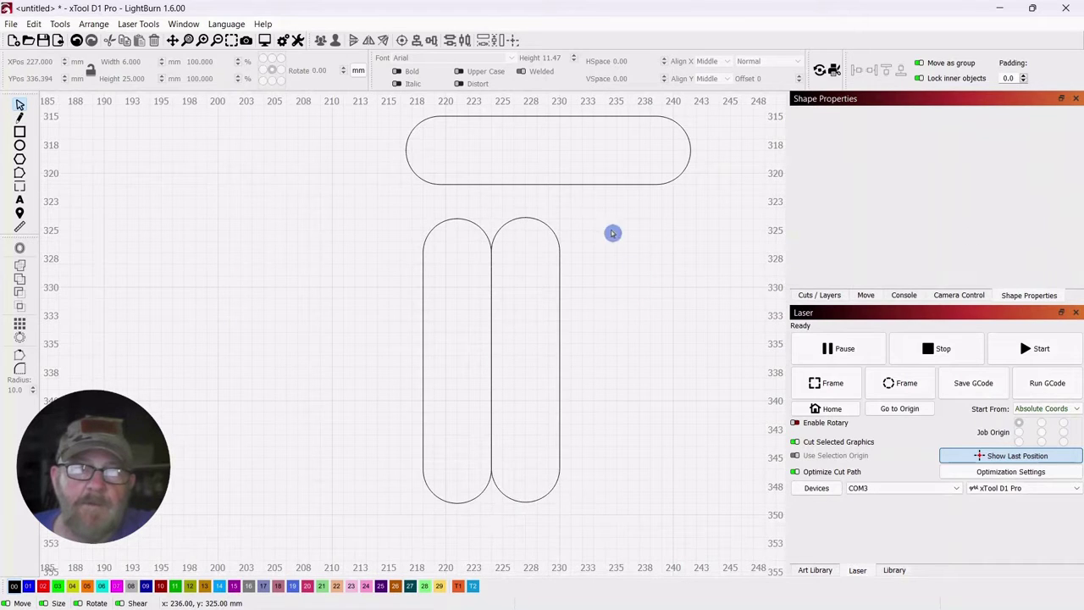
{"action": "left_click_drag", "start_coordinate": [617, 231], "coordinate": [367, 392]}
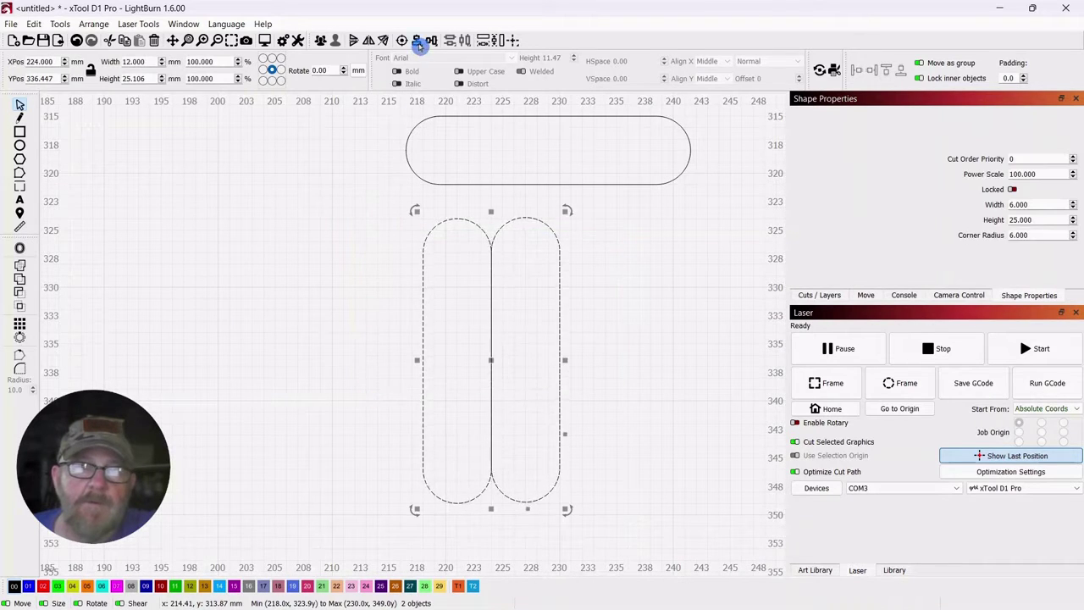
{"action": "left_click", "coordinate": [432, 42]}
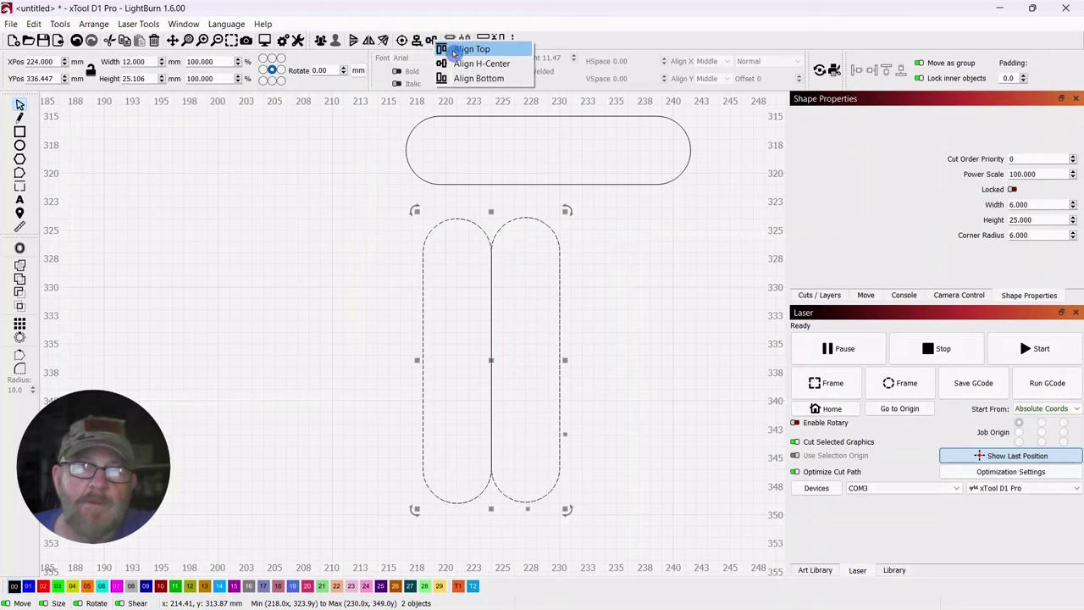
{"action": "left_click", "coordinate": [472, 67]}
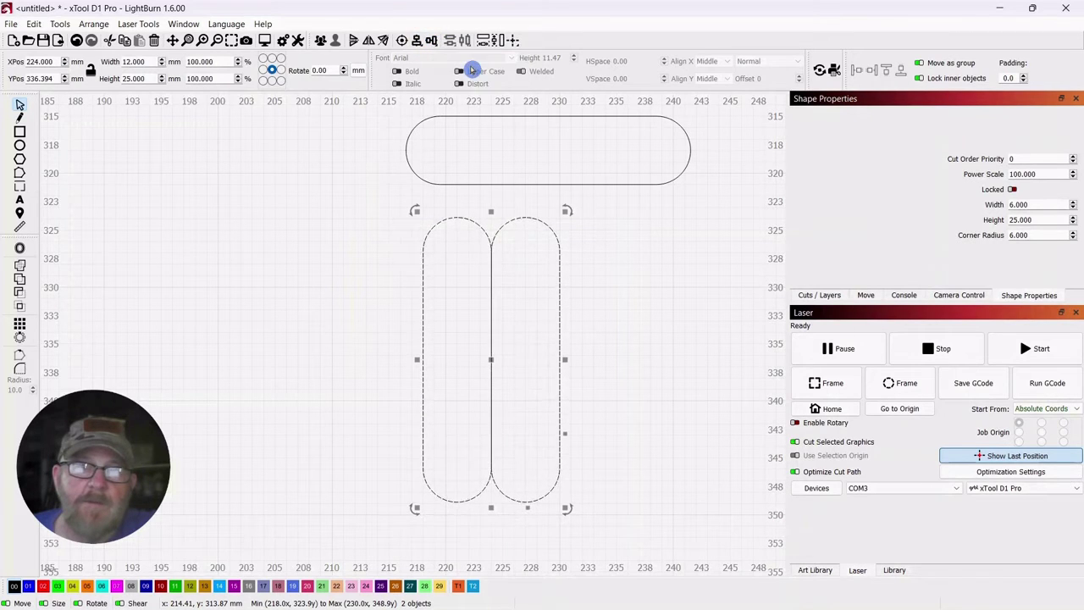
{"action": "left_click", "coordinate": [610, 300]}
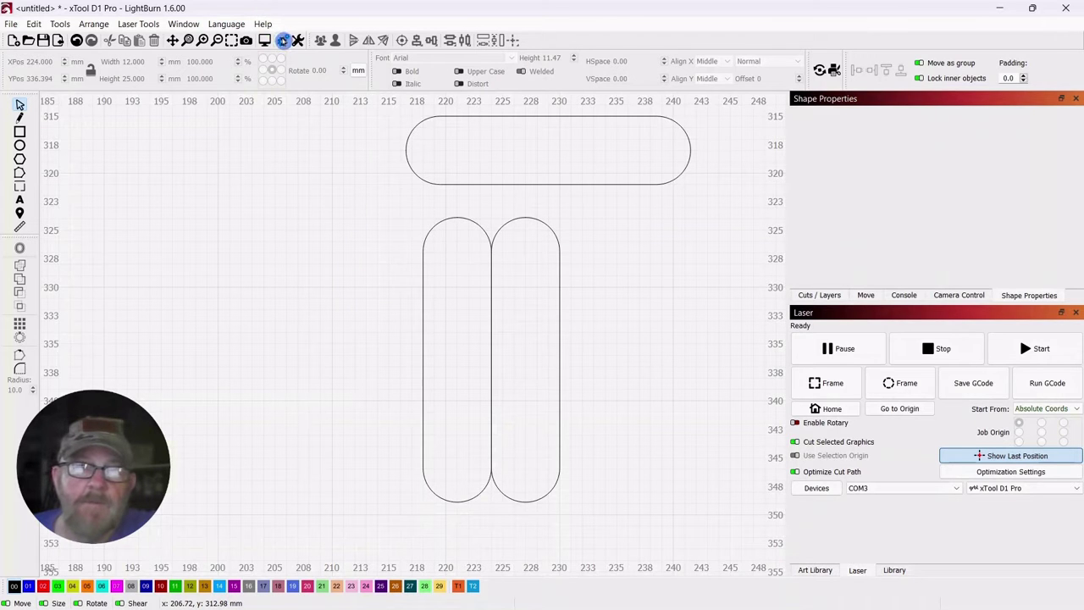
- Accept the Settings dialog with OK, then reselect both vertical slots
{"action": "left_click", "coordinate": [283, 40]}
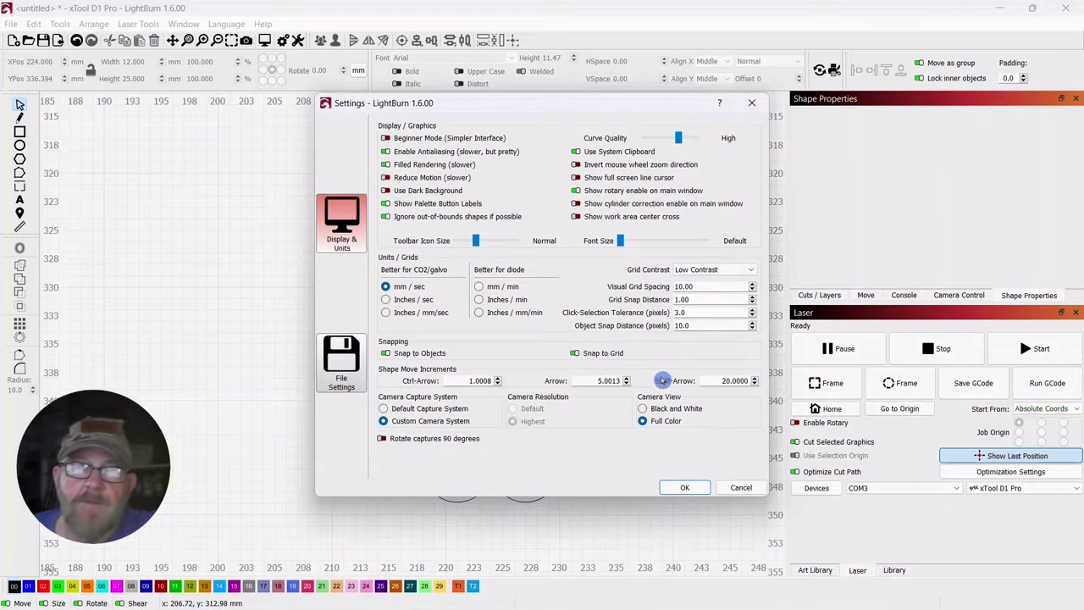
{"action": "left_click", "coordinate": [684, 488]}
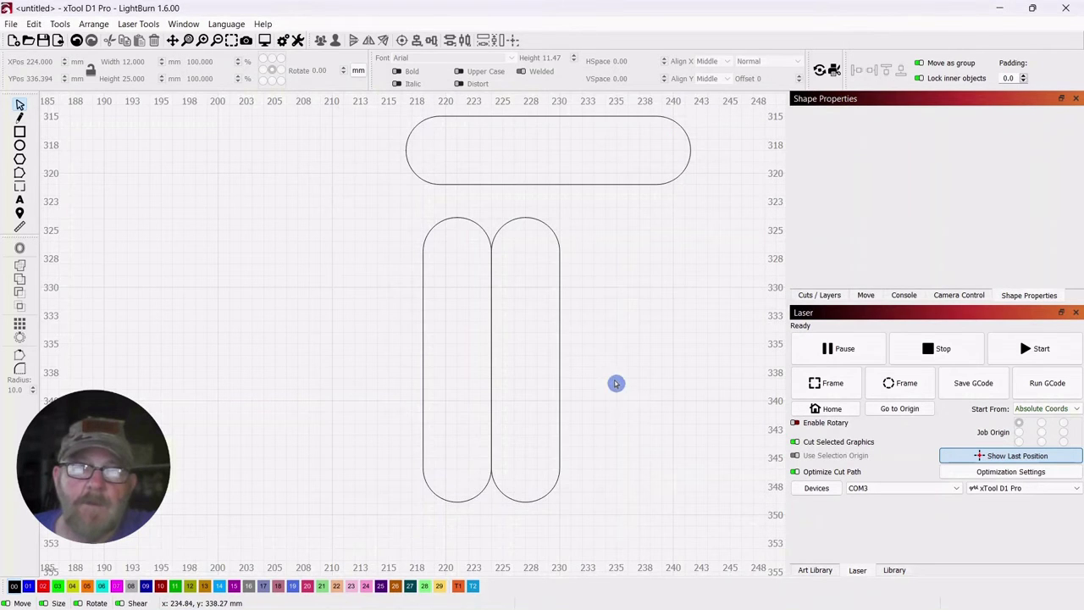
{"action": "scroll", "coordinate": [617, 381], "scroll_direction": "up", "scroll_amount": 2}
{"action": "left_click_drag", "start_coordinate": [573, 353], "coordinate": [554, 373]}
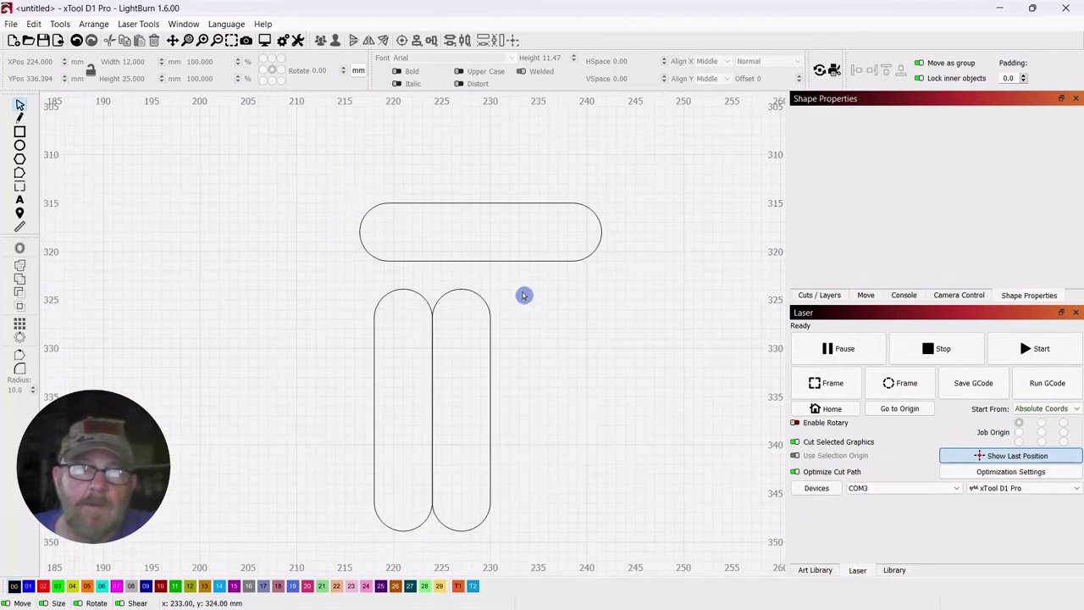
{"action": "left_click_drag", "start_coordinate": [443, 299], "coordinate": [348, 421]}
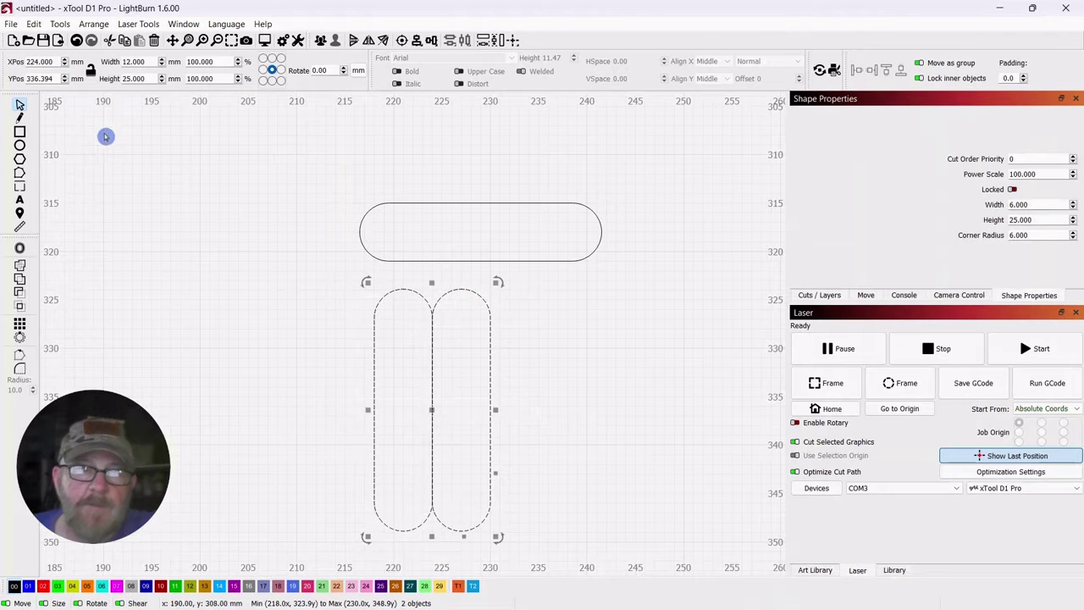
- Union the two vertical slots with the Boolean Assistant, then nudge the stem about 1 mm right
{"action": "left_click", "coordinate": [59, 24]}
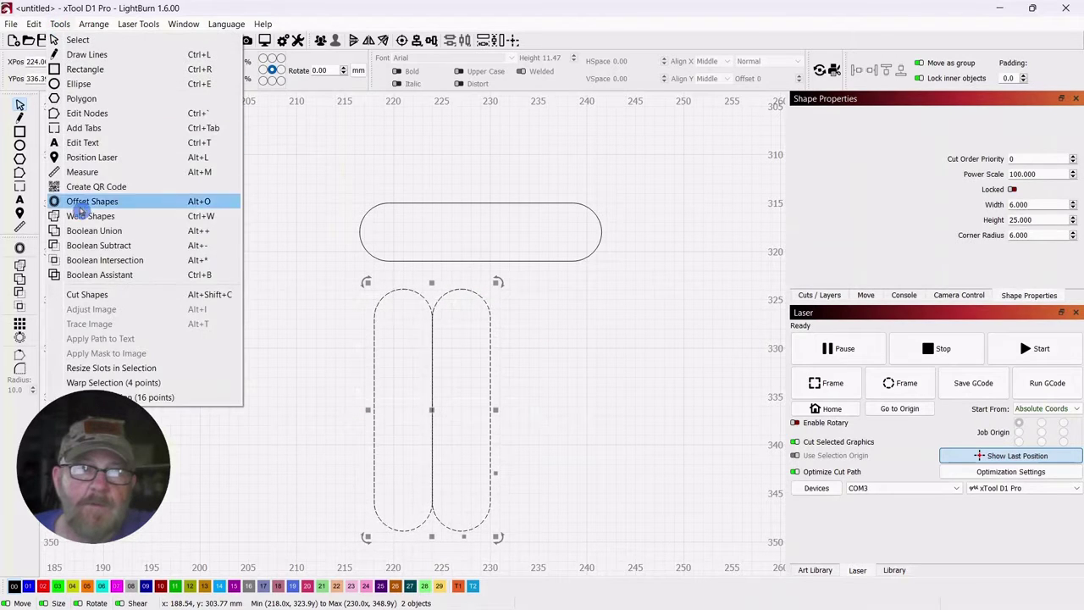
{"action": "left_click", "coordinate": [64, 276]}
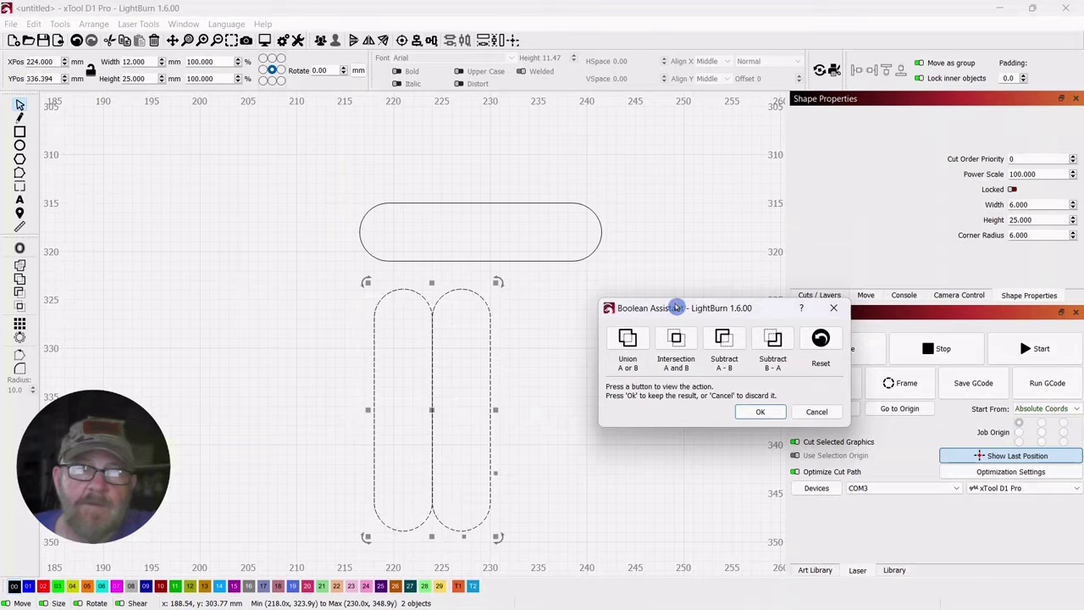
{"action": "mouse_move", "coordinate": [677, 308]}
{"action": "left_mouse_down"}
{"action": "mouse_move", "coordinate": [698, 299]}
{"action": "mouse_move", "coordinate": [679, 314]}
{"action": "left_mouse_up"}
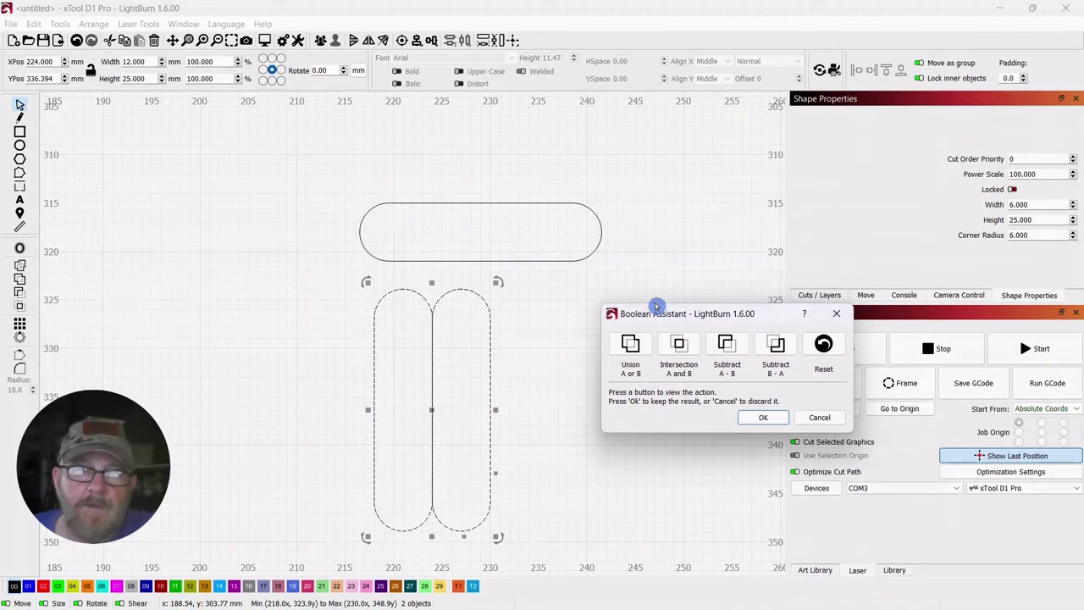
{"action": "left_click", "coordinate": [630, 344]}
{"action": "left_click", "coordinate": [726, 344]}
{"action": "left_click", "coordinate": [775, 343]}
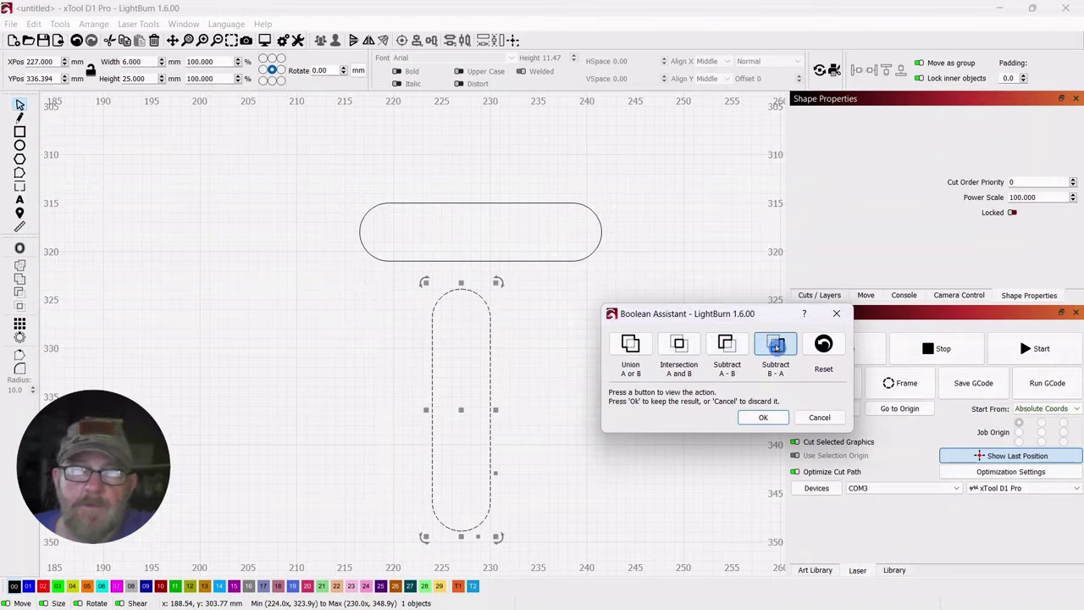
{"action": "left_click", "coordinate": [725, 344]}
{"action": "left_click", "coordinate": [630, 343]}
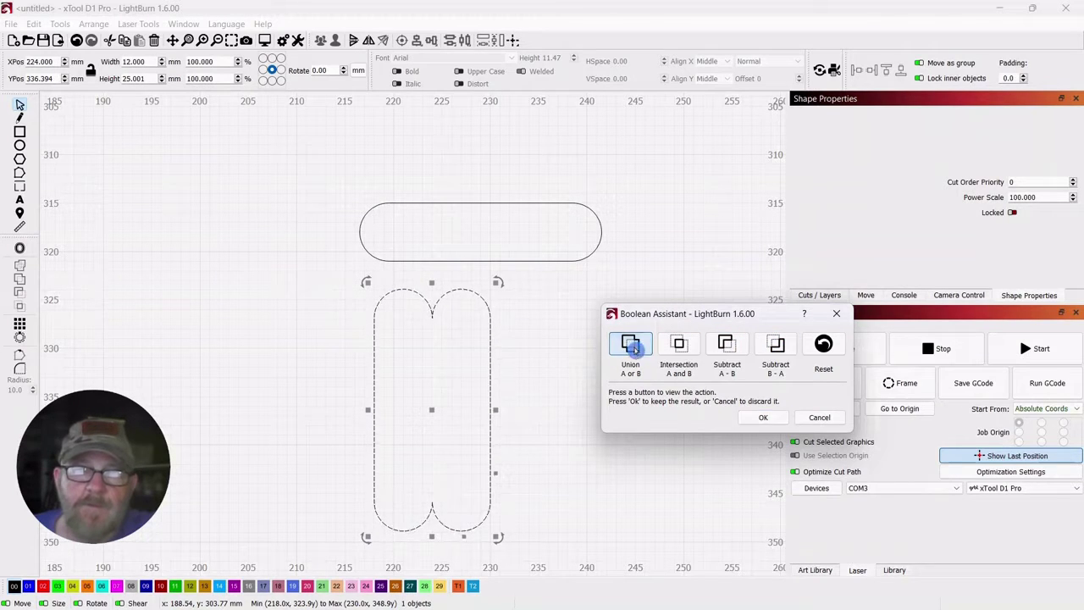
{"action": "left_click", "coordinate": [759, 419]}
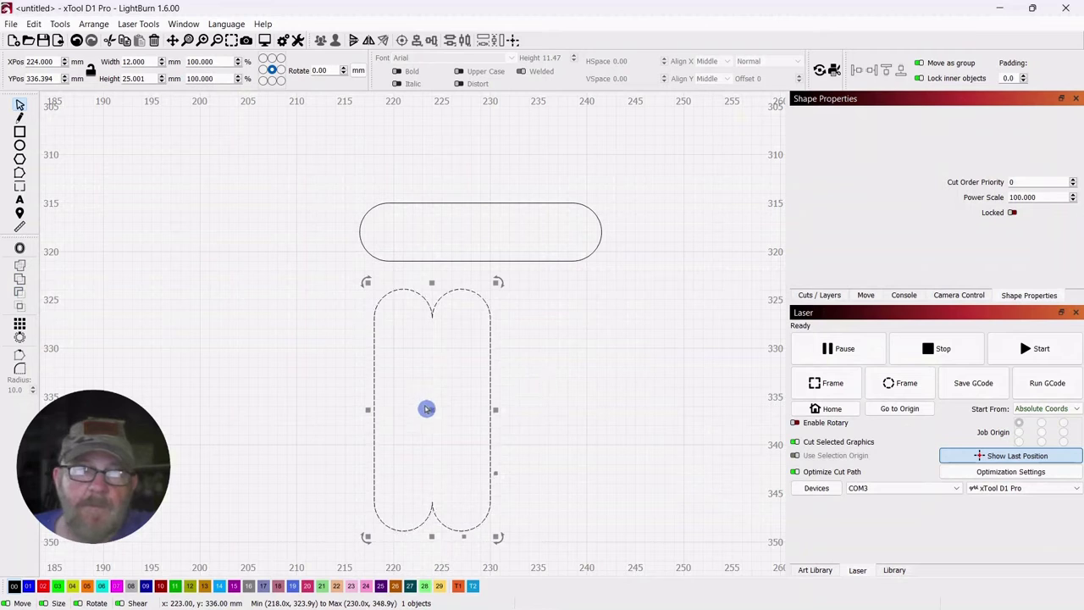
{"action": "left_click", "coordinate": [438, 408]}
{"action": "left_click_drag", "start_coordinate": [438, 408], "coordinate": [443, 404]}
- Resize the top rounded bar to 50 mm wide and 5 mm tall
{"action": "left_click_drag", "start_coordinate": [606, 160], "coordinate": [448, 227]}
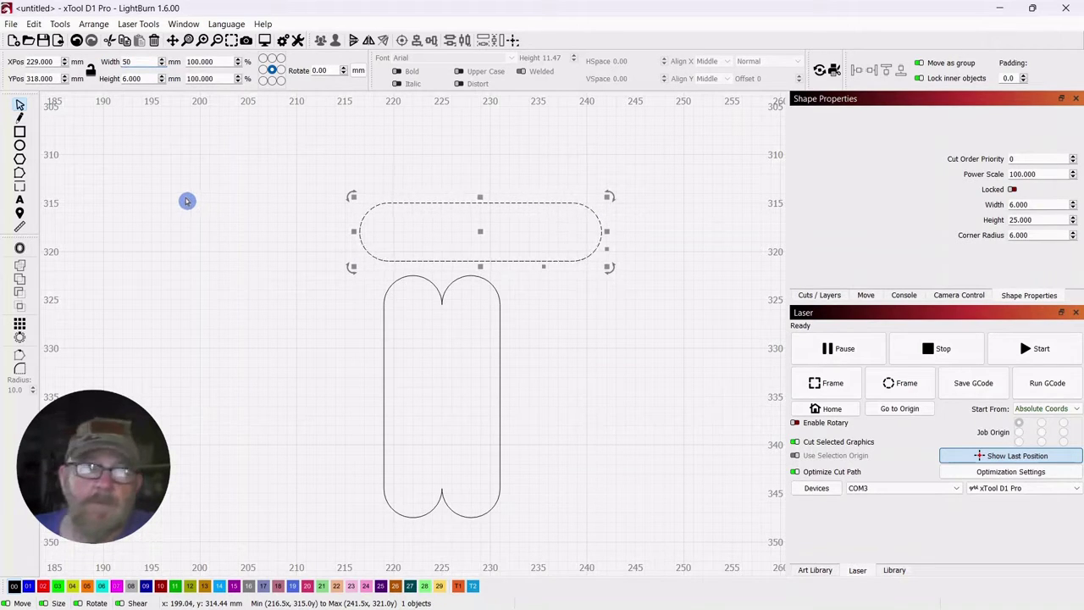
{"action": "key", "text": "Tab"}
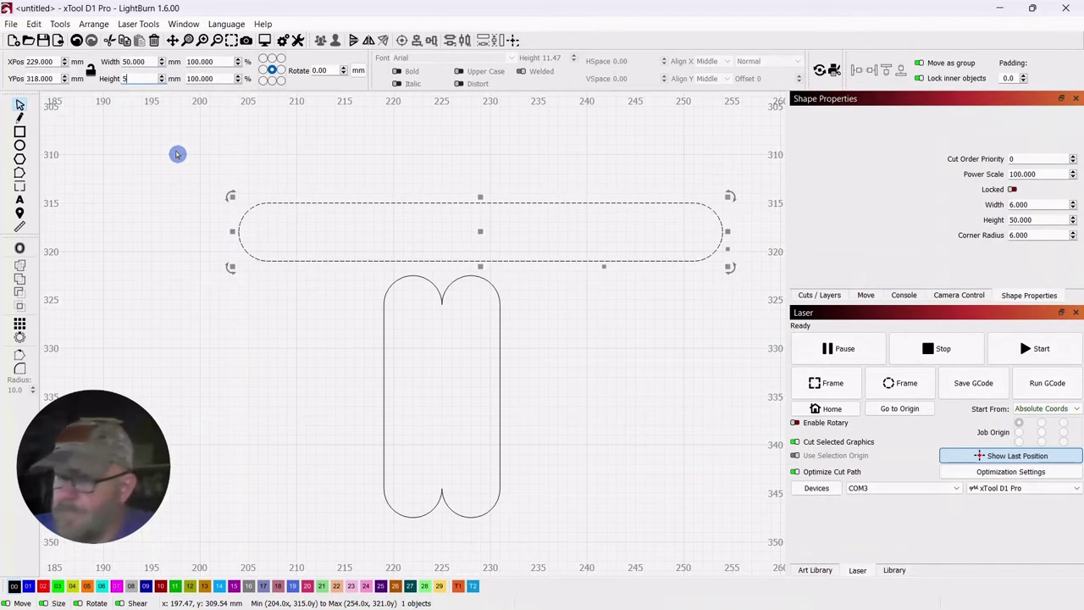
{"action": "type", "text": "5"}
{"action": "left_click", "coordinate": [179, 157]}
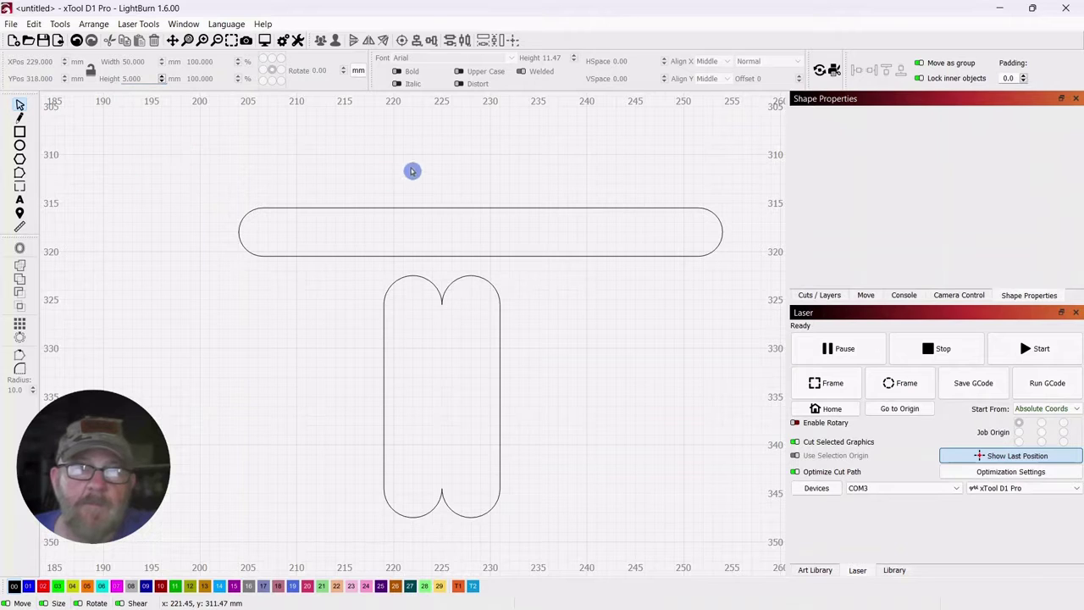
- Move the bar down so it overlaps the top of the stem
{"action": "scroll", "coordinate": [427, 156], "scroll_direction": "down", "scroll_amount": 3}
{"action": "left_click_drag", "start_coordinate": [537, 312], "coordinate": [531, 358]}
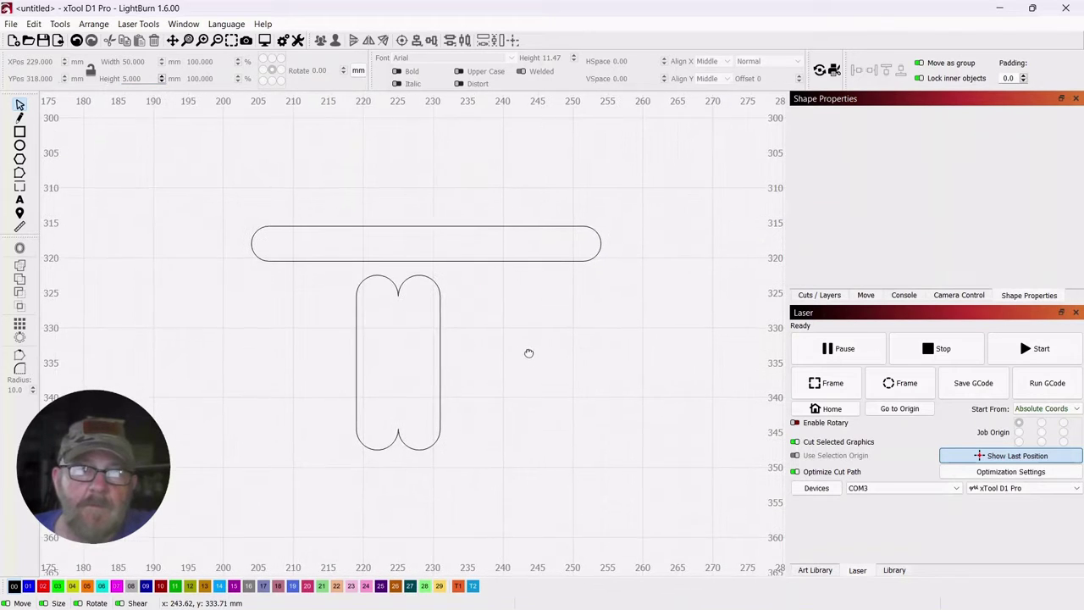
{"action": "left_click_drag", "start_coordinate": [423, 172], "coordinate": [308, 250]}
{"action": "left_click_drag", "start_coordinate": [424, 236], "coordinate": [520, 271]}
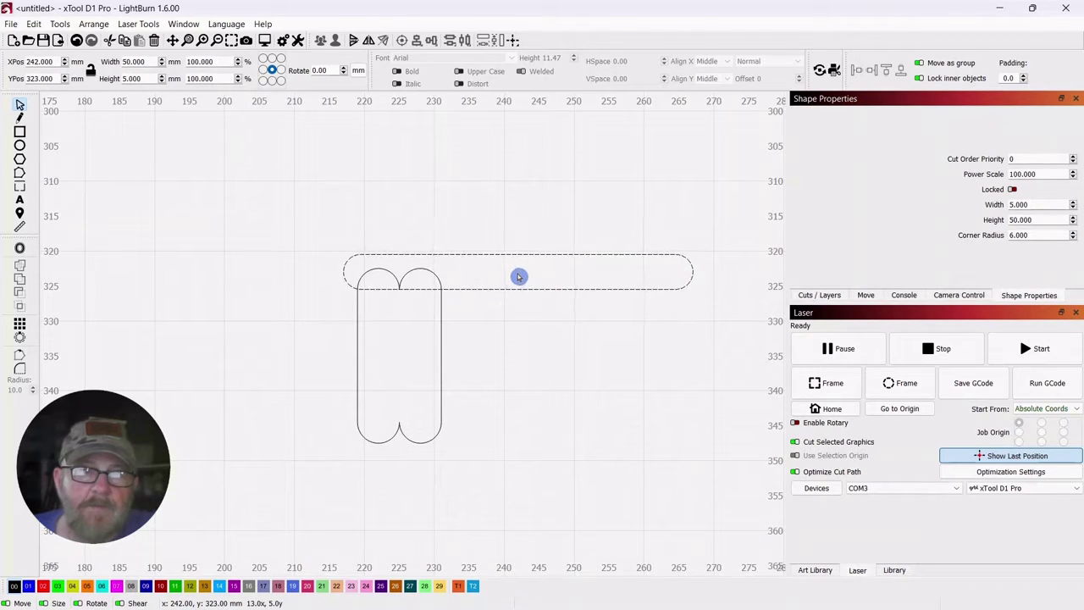
{"action": "left_click_drag", "start_coordinate": [519, 277], "coordinate": [519, 277]}
{"action": "scroll", "coordinate": [508, 296], "scroll_direction": "up", "scroll_amount": 5}
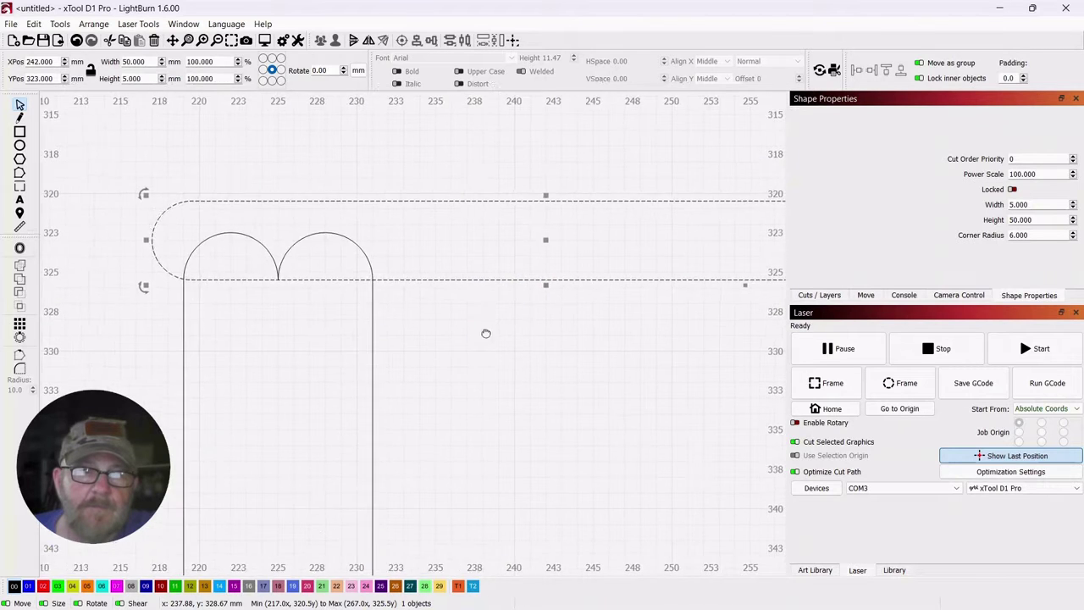
{"action": "scroll", "coordinate": [542, 326], "scroll_direction": "down", "scroll_amount": 3}
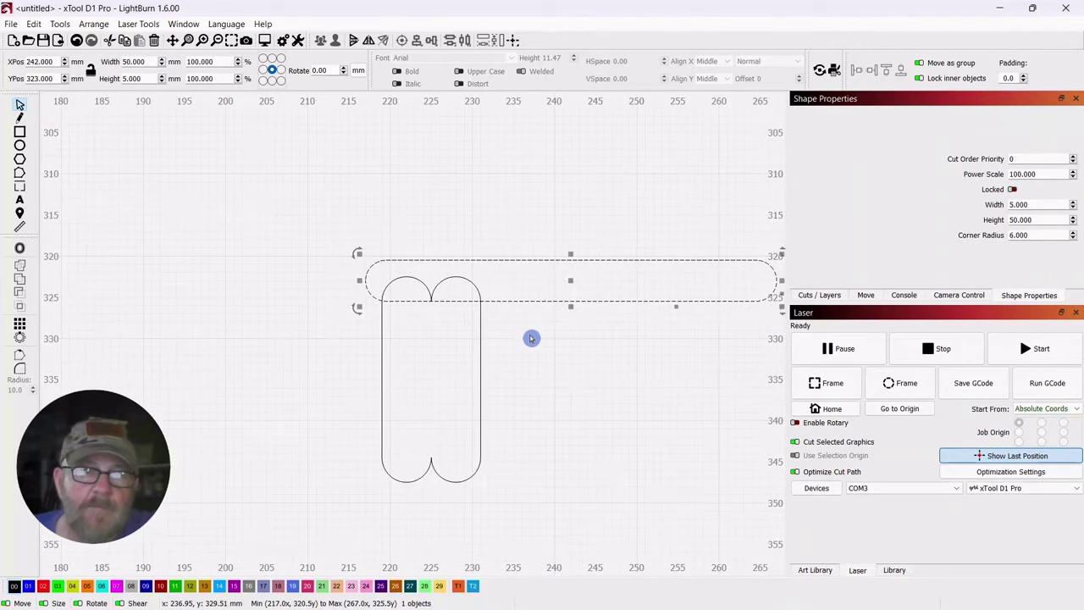
{"action": "left_click_drag", "start_coordinate": [593, 348], "coordinate": [466, 320]}
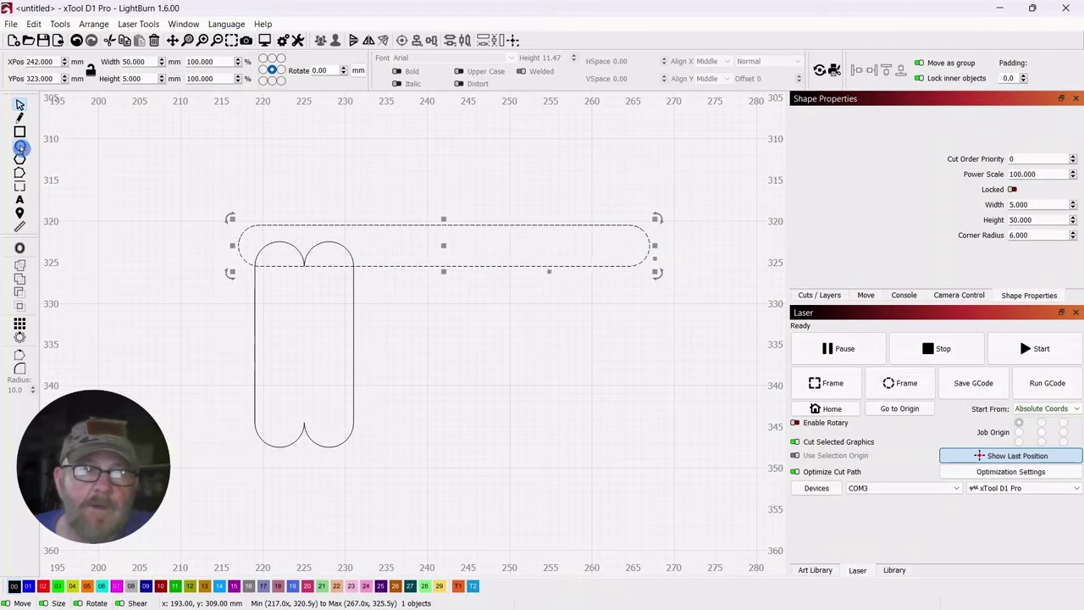
- Draw a small 11 × 4.44 mm ellipse, place it on the bar's right end, and select both
{"action": "left_click", "coordinate": [20, 147]}
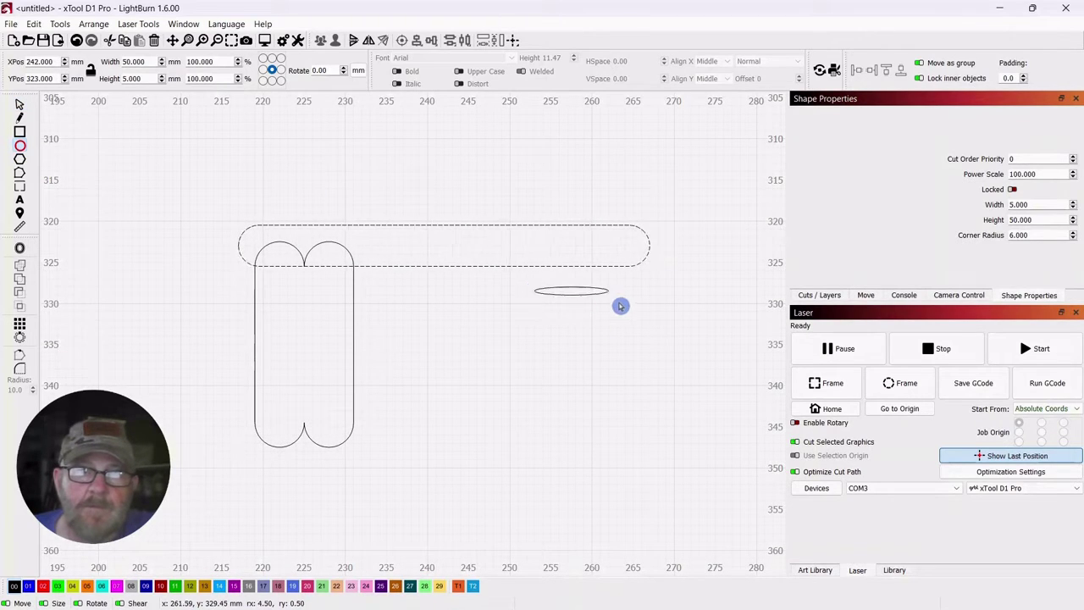
{"action": "left_click_drag", "start_coordinate": [624, 314], "coordinate": [627, 313]}
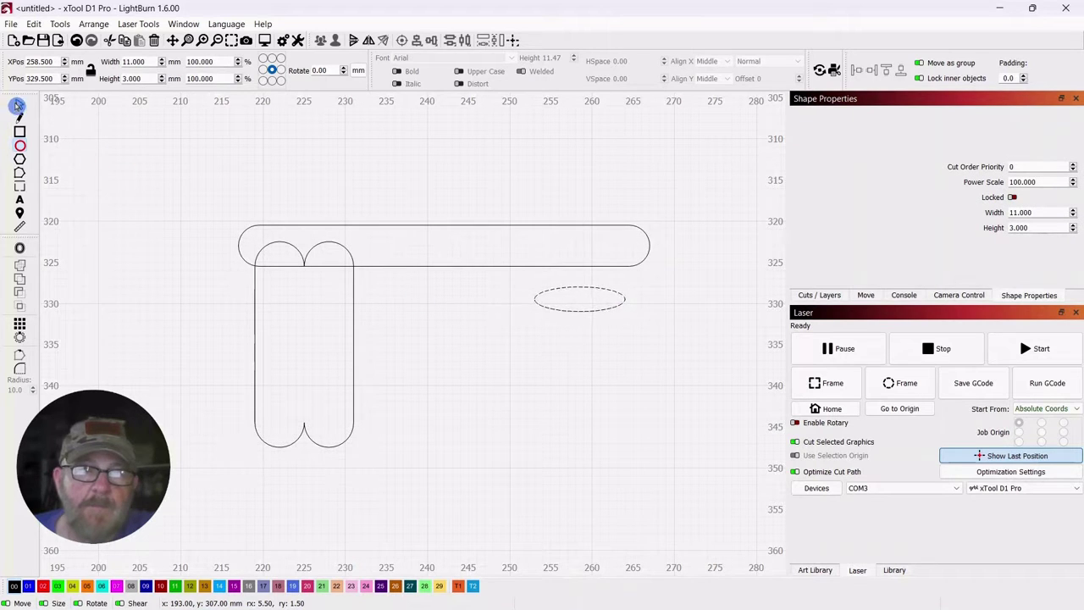
{"action": "left_click", "coordinate": [17, 105]}
{"action": "left_click_drag", "start_coordinate": [576, 298], "coordinate": [580, 293]}
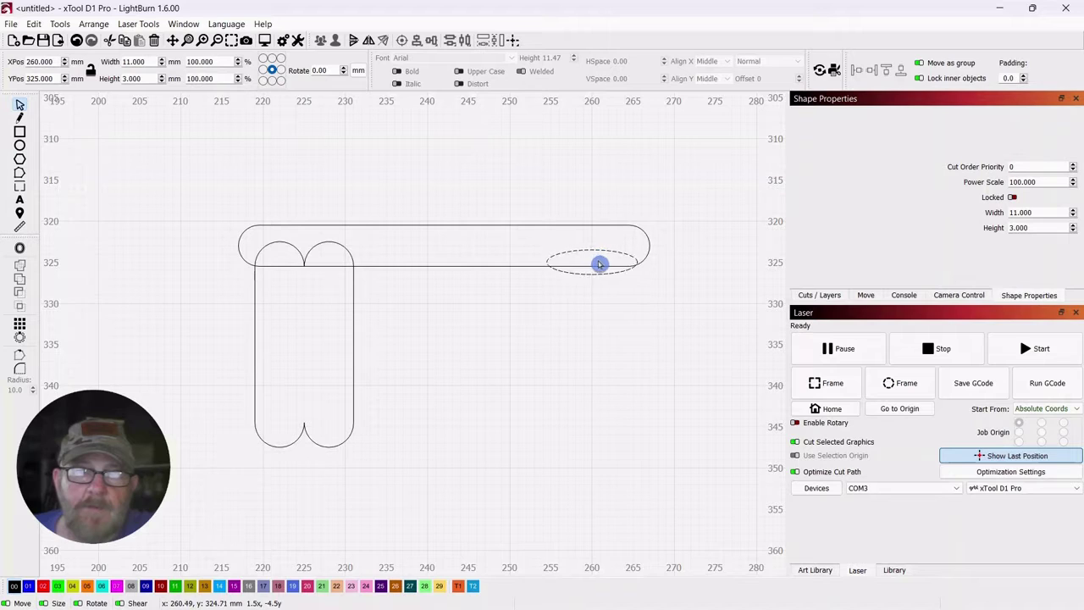
{"action": "left_click_drag", "start_coordinate": [599, 264], "coordinate": [598, 262]}
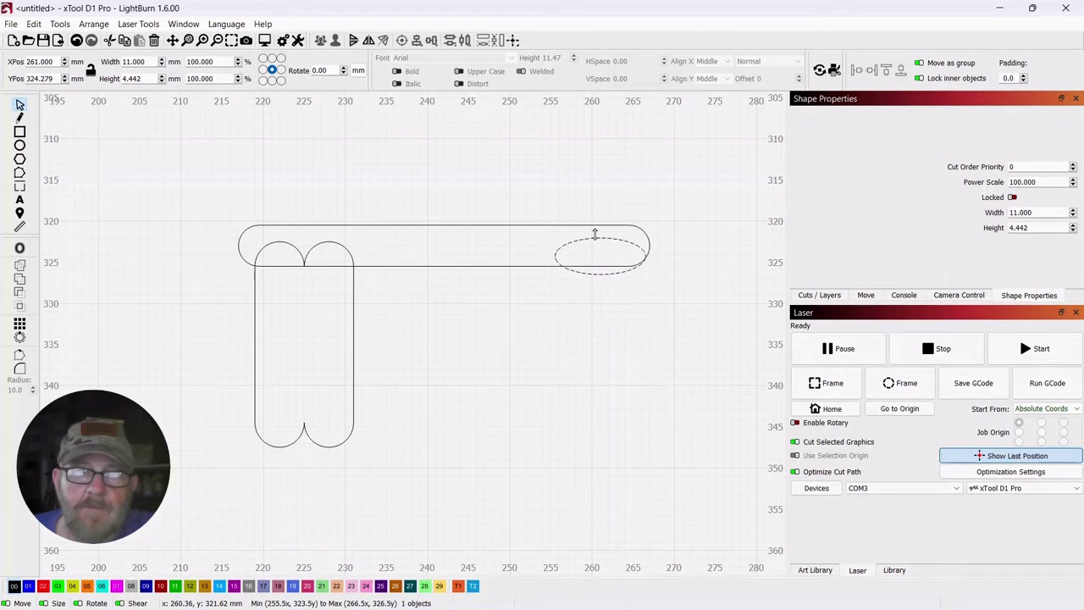
{"action": "left_click", "coordinate": [557, 386]}
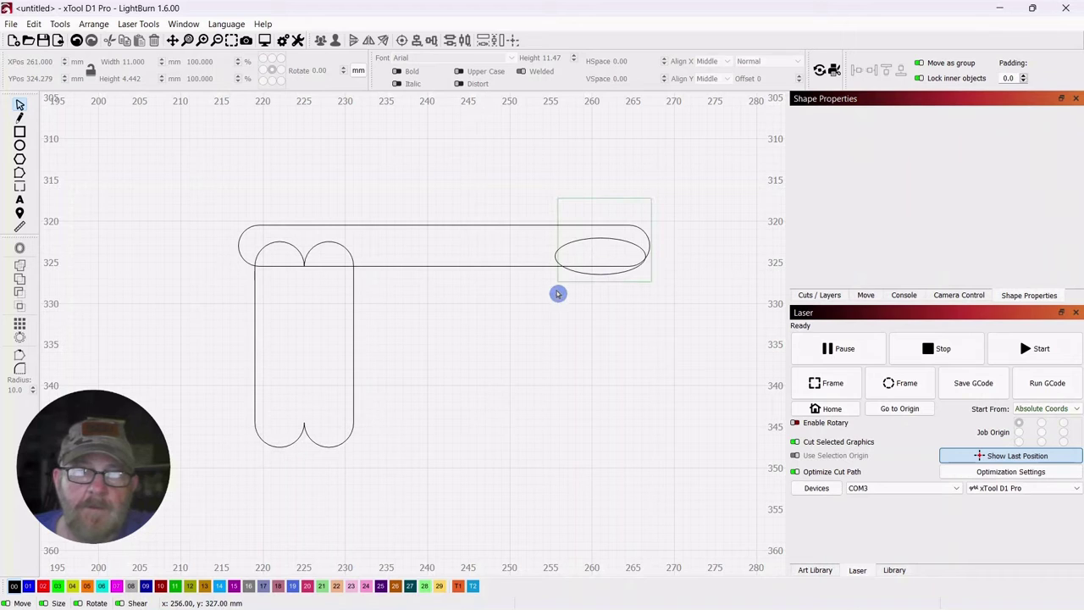
{"action": "left_click_drag", "start_coordinate": [557, 295], "coordinate": [563, 297]}
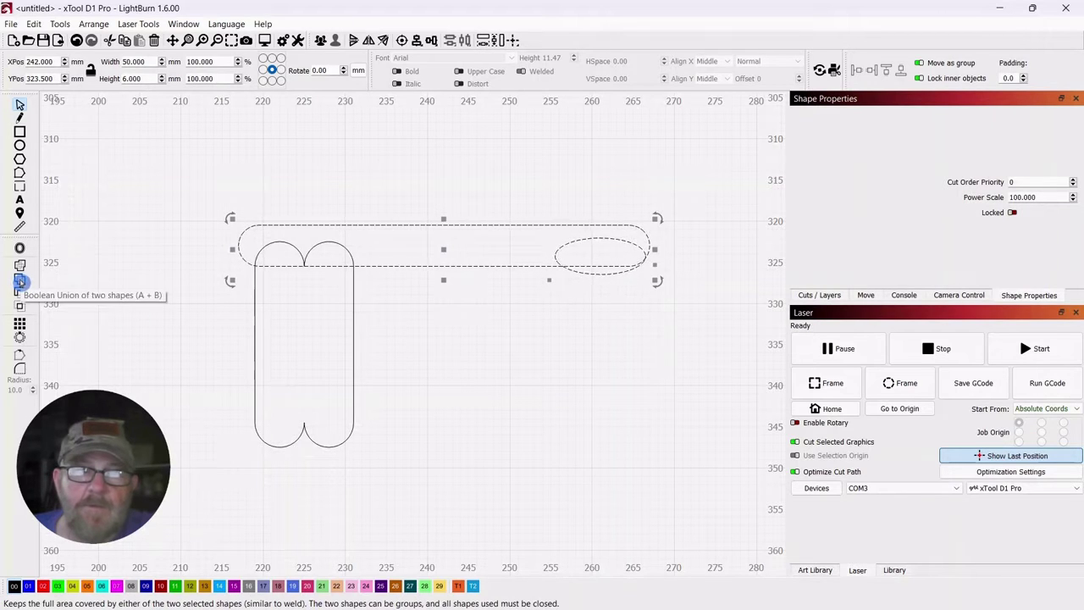
- Union the ellipse into the bar, then union bar and stem into a 50 × 27 mm T
{"action": "left_click", "coordinate": [21, 279]}
{"action": "left_click", "coordinate": [513, 382]}
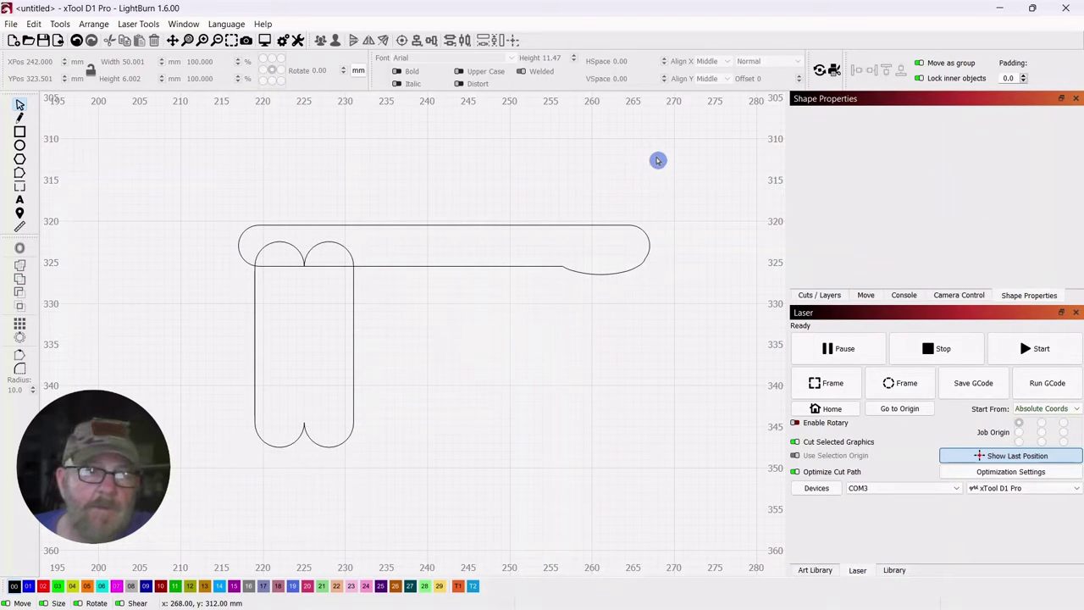
{"action": "left_click_drag", "start_coordinate": [661, 166], "coordinate": [199, 337]}
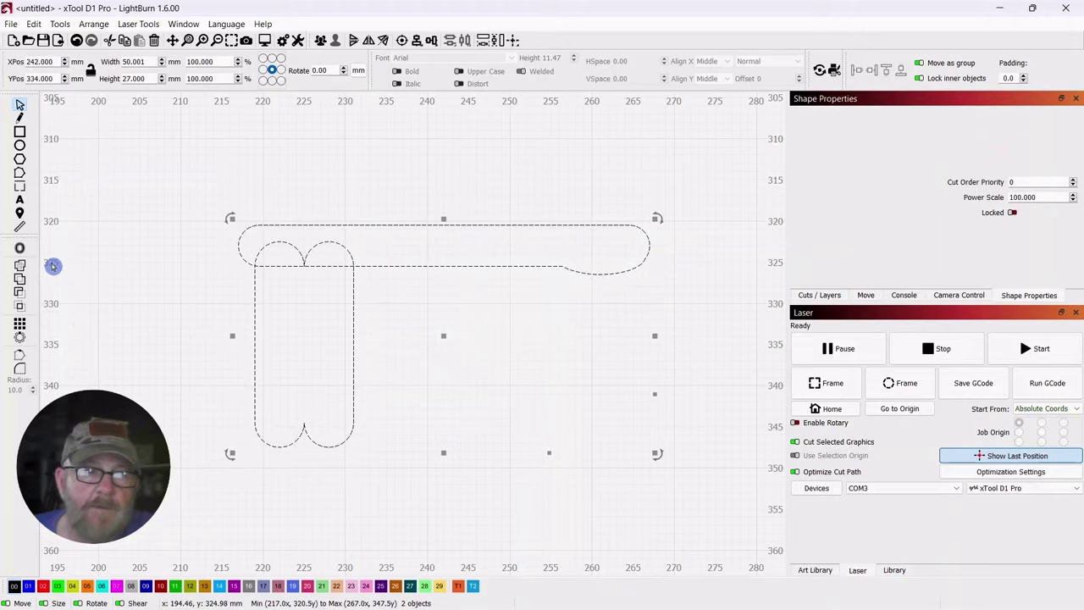
{"action": "left_click", "coordinate": [19, 281]}
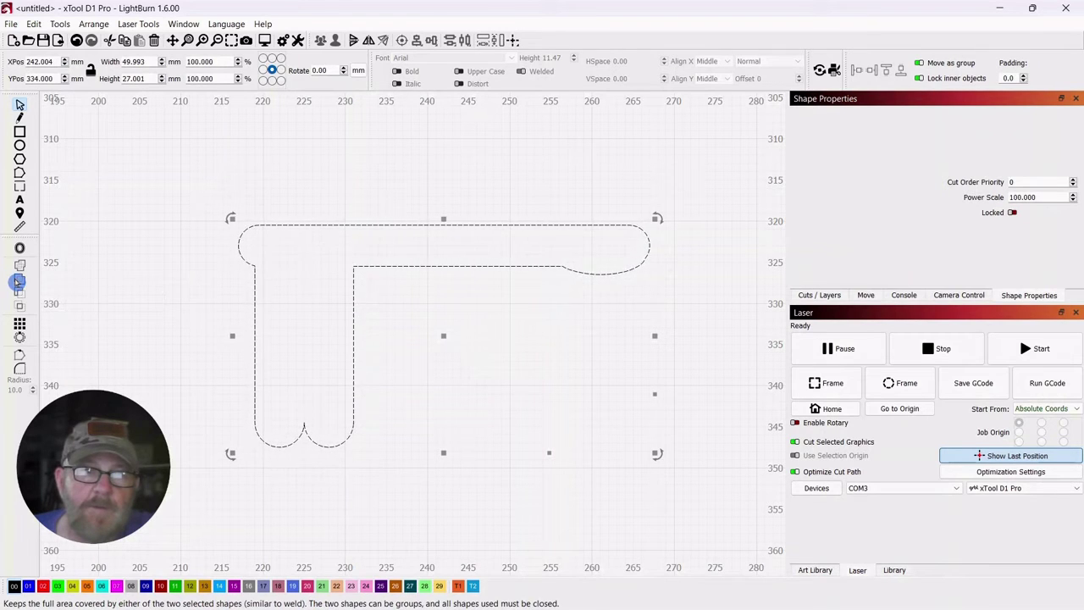
{"action": "scroll", "coordinate": [128, 300], "scroll_direction": "down", "scroll_amount": 2}
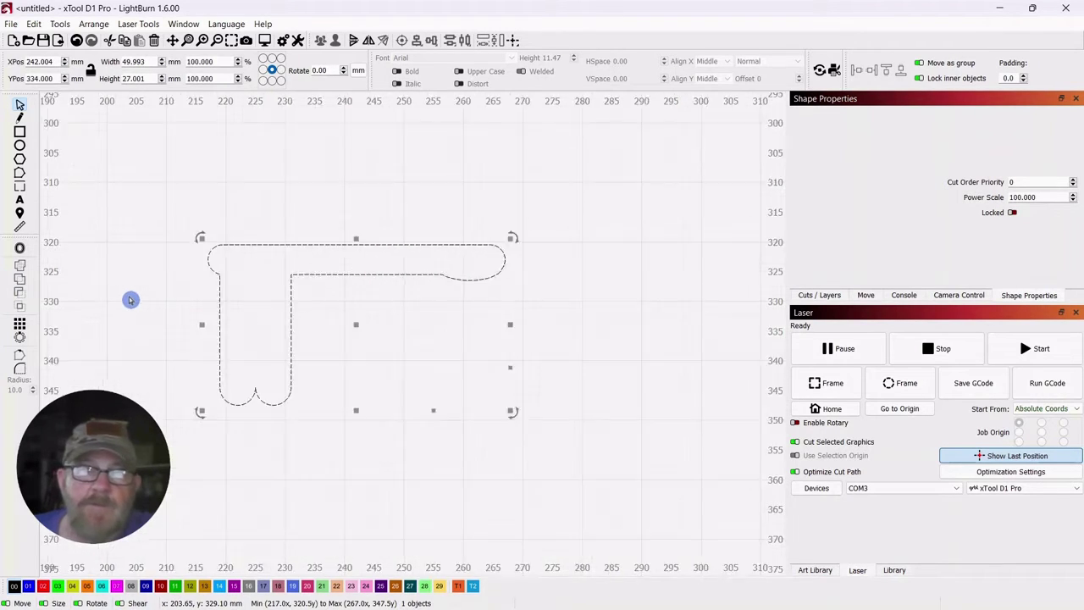
{"action": "left_click_drag", "start_coordinate": [130, 296], "coordinate": [252, 278]}
{"action": "left_click", "coordinate": [151, 199]}
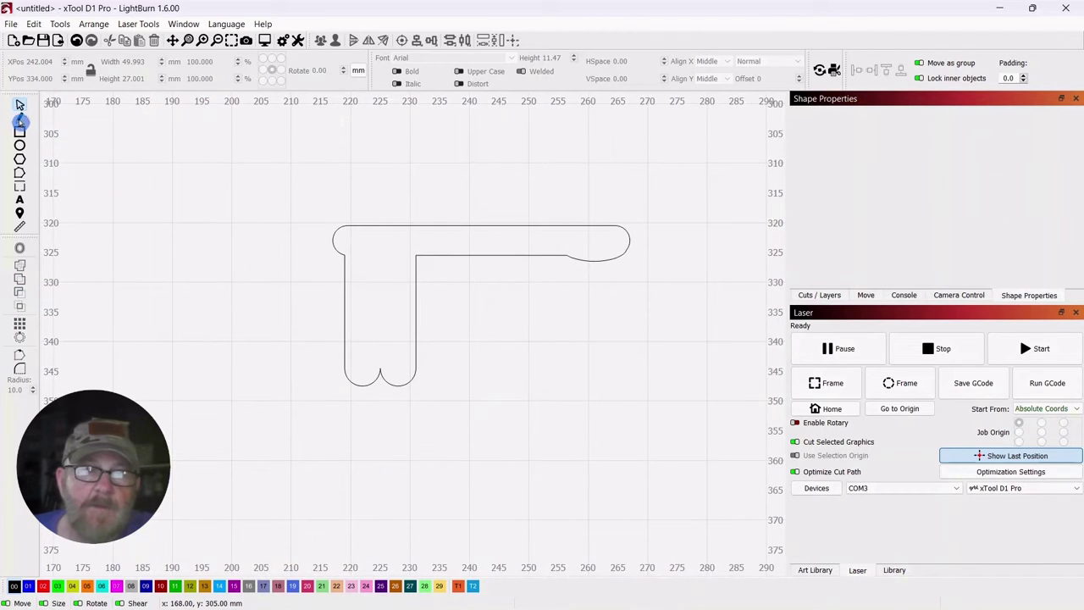
- Try a pen path rising from the notch, then undo it
{"action": "scroll", "coordinate": [252, 429], "scroll_direction": "up", "scroll_amount": 2}
{"action": "left_click_drag", "start_coordinate": [554, 376], "coordinate": [432, 414]}
{"action": "left_click", "coordinate": [20, 118]}
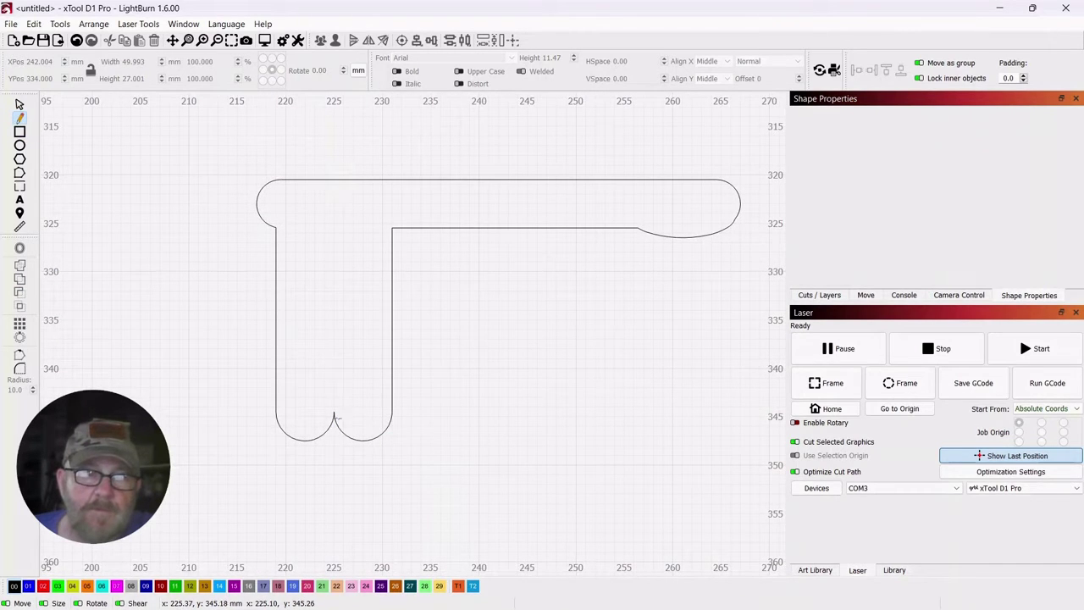
{"action": "left_click", "coordinate": [335, 426]}
{"action": "left_click_drag", "start_coordinate": [333, 409], "coordinate": [340, 254]}
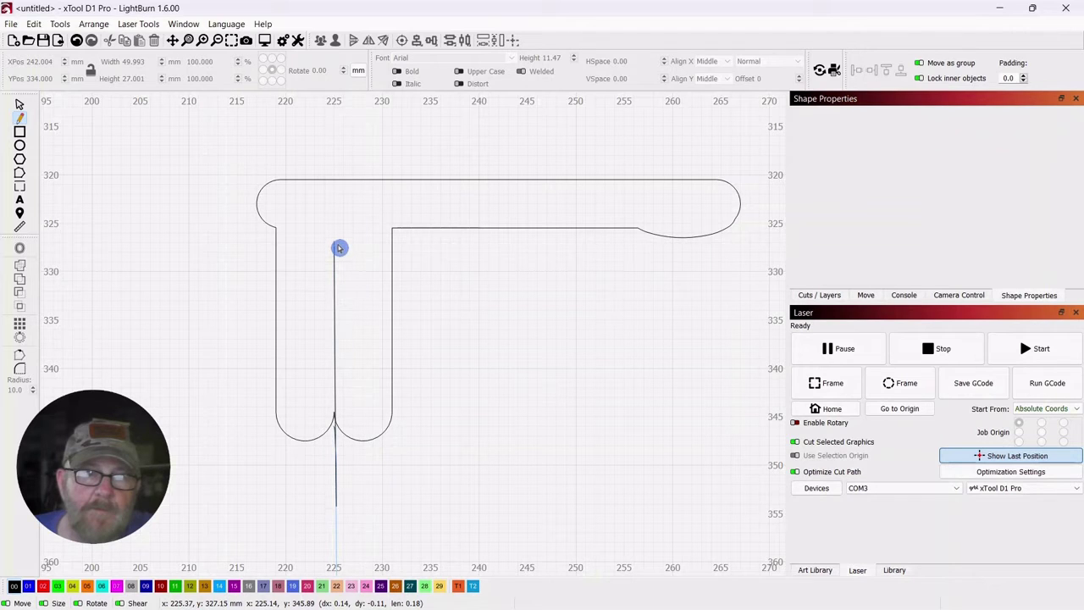
{"action": "left_click_drag", "start_coordinate": [339, 247], "coordinate": [339, 247]}
{"action": "double_click", "coordinate": [337, 245]}
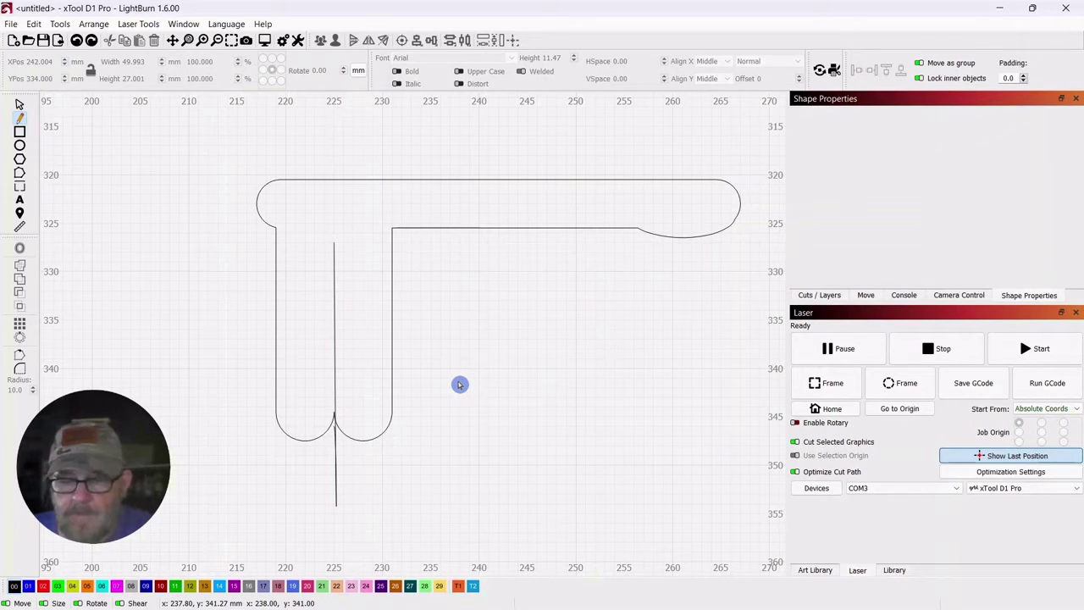
{"action": "key", "text": "ctrl+z"}
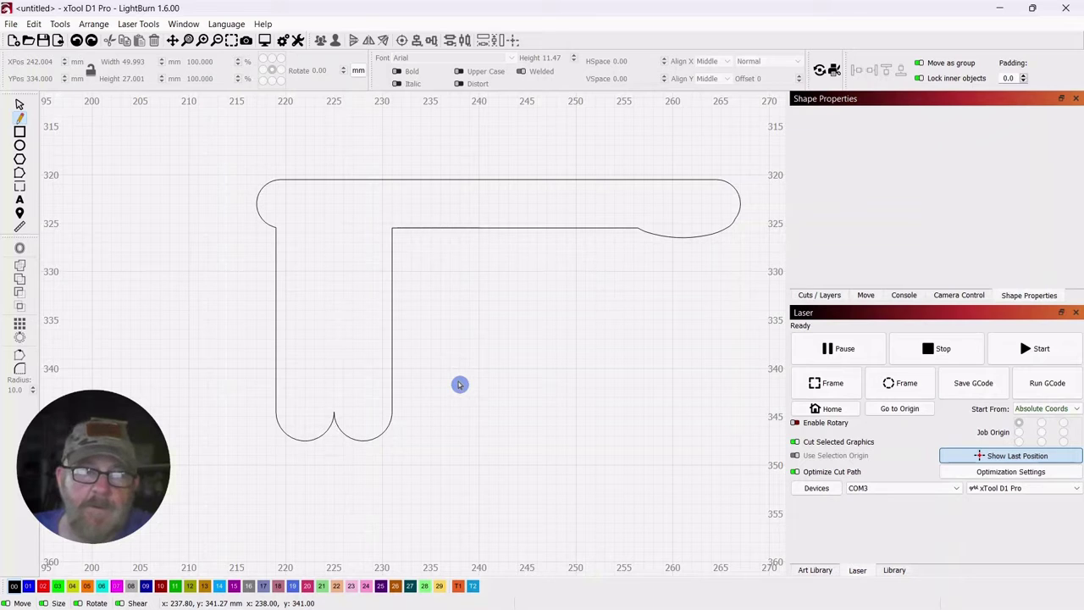
- Draw a straight vertical slit line from the notch up into the stem
{"action": "left_click", "coordinate": [20, 119]}
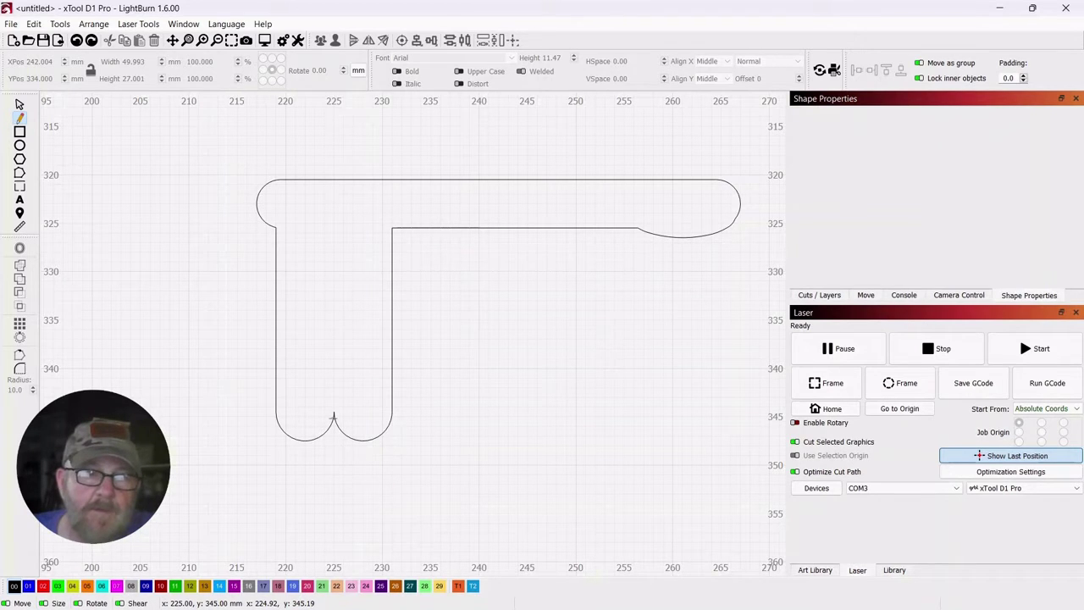
{"action": "left_click", "coordinate": [335, 415]}
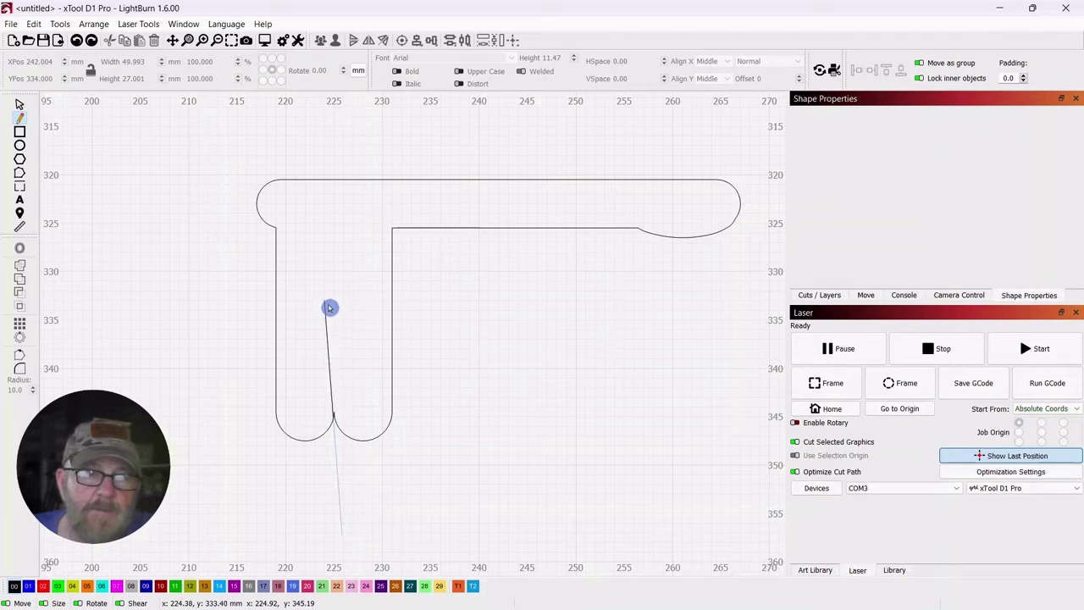
{"action": "left_click", "coordinate": [335, 255]}
{"action": "right_click", "coordinate": [335, 255]}
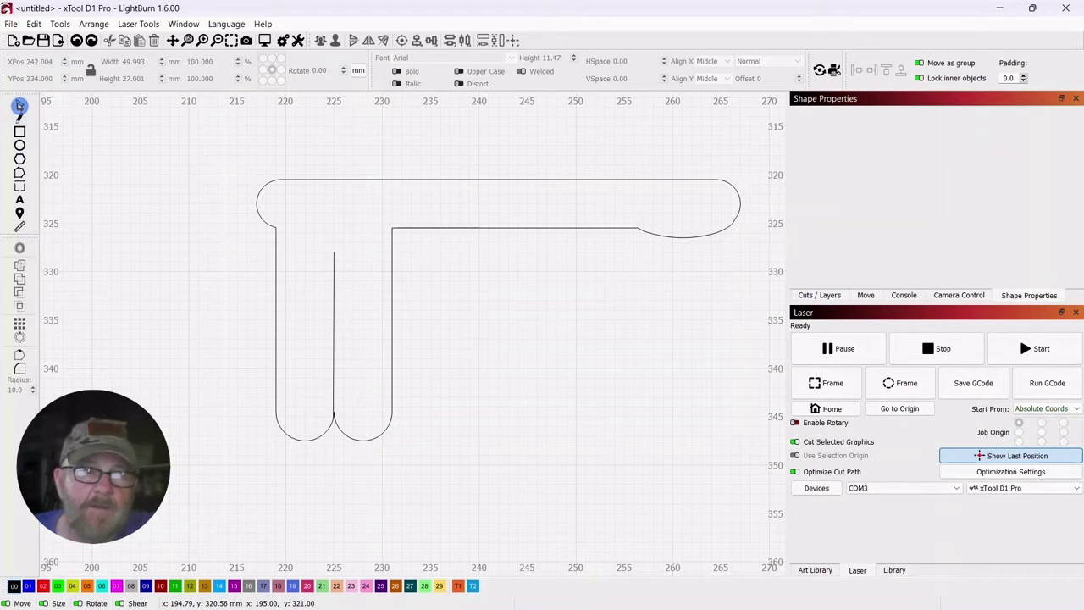
- Select the slit line with the T outline and weld them into one shape
{"action": "left_click", "coordinate": [19, 105]}
{"action": "left_click_drag", "start_coordinate": [624, 125], "coordinate": [203, 531]}
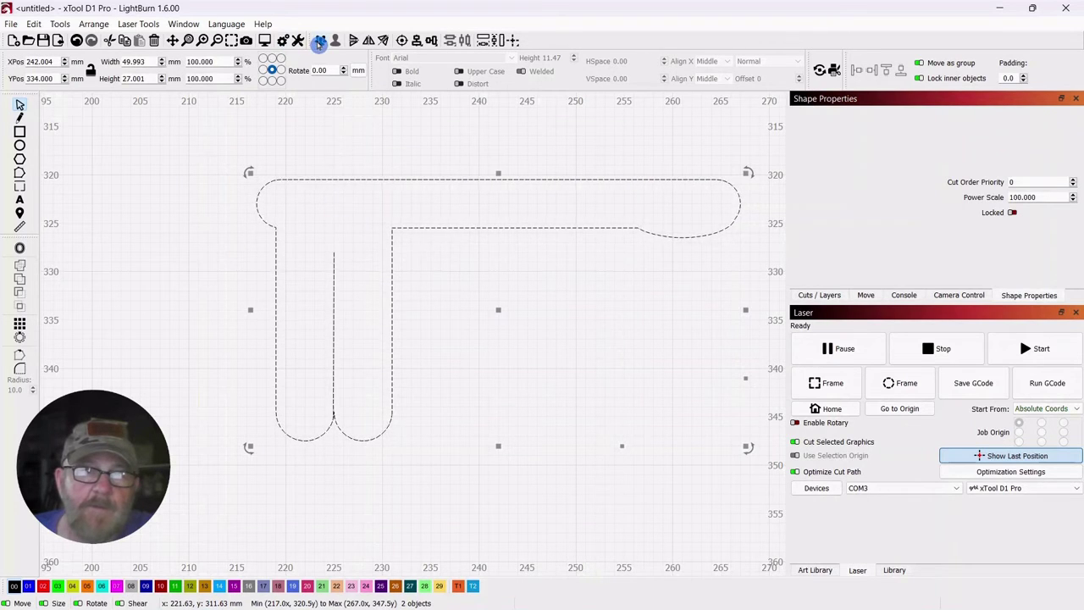
{"action": "left_click", "coordinate": [320, 42]}
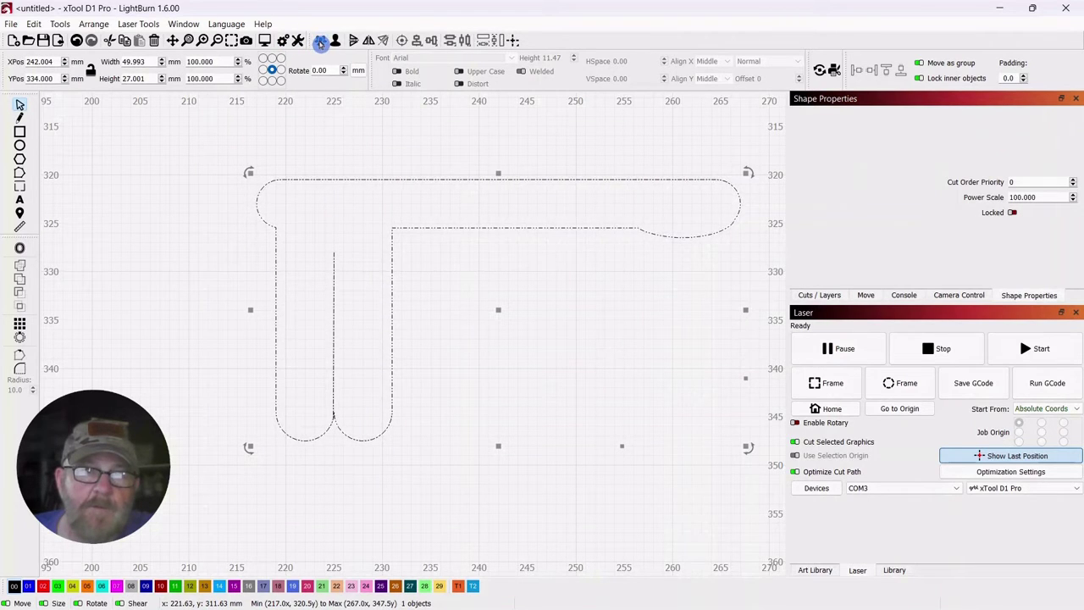
{"action": "left_click", "coordinate": [208, 272]}
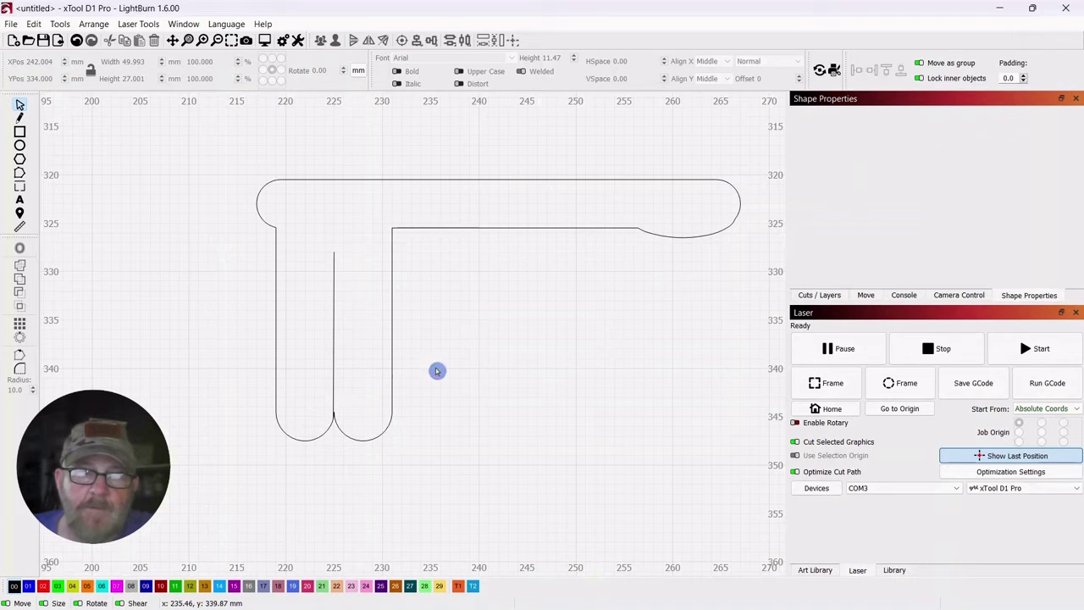
- Grid-array the slit T outline into 3 columns and 2 rows
{"action": "scroll", "coordinate": [464, 361], "scroll_direction": "down", "scroll_amount": 3}
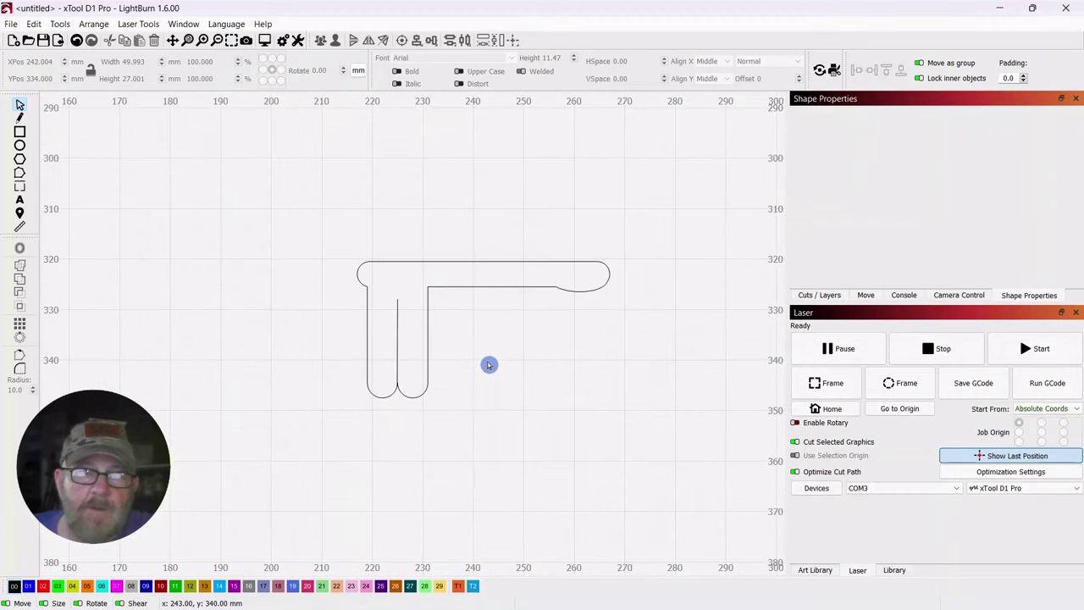
{"action": "scroll", "coordinate": [489, 365], "scroll_direction": "down", "scroll_amount": 2}
{"action": "left_click_drag", "start_coordinate": [604, 406], "coordinate": [422, 306]}
{"action": "left_click_drag", "start_coordinate": [422, 193], "coordinate": [176, 305]}
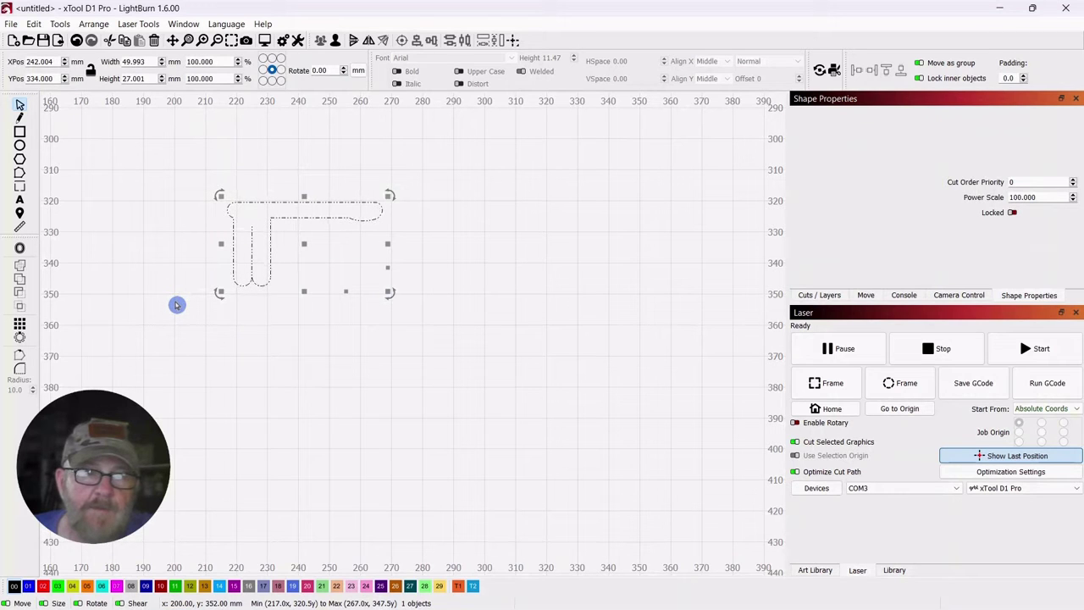
{"action": "left_click", "coordinate": [20, 325]}
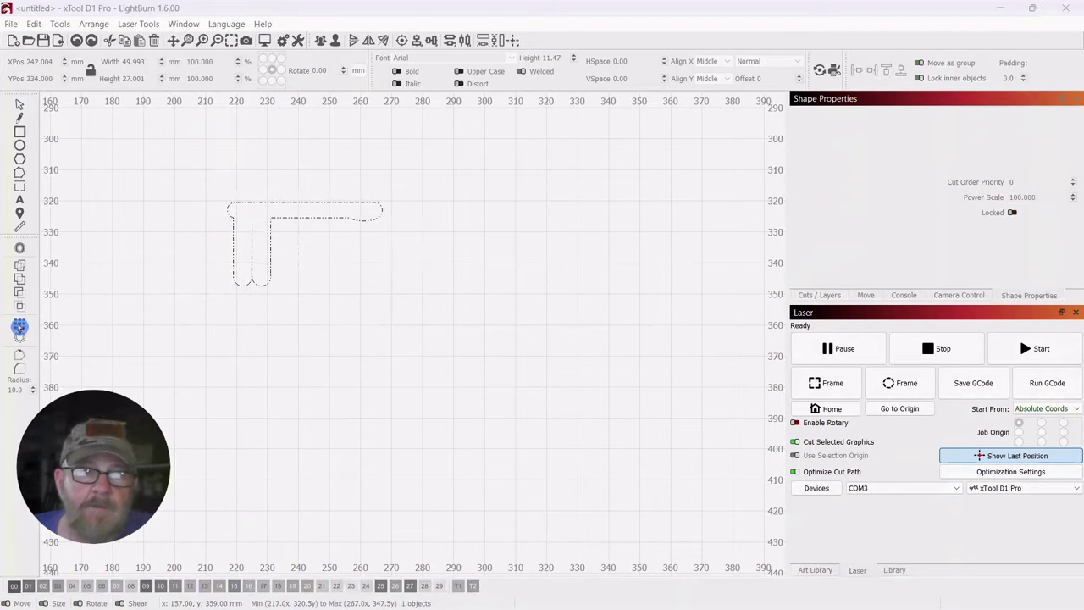
{"action": "left_click_drag", "start_coordinate": [538, 167], "coordinate": [728, 342]}
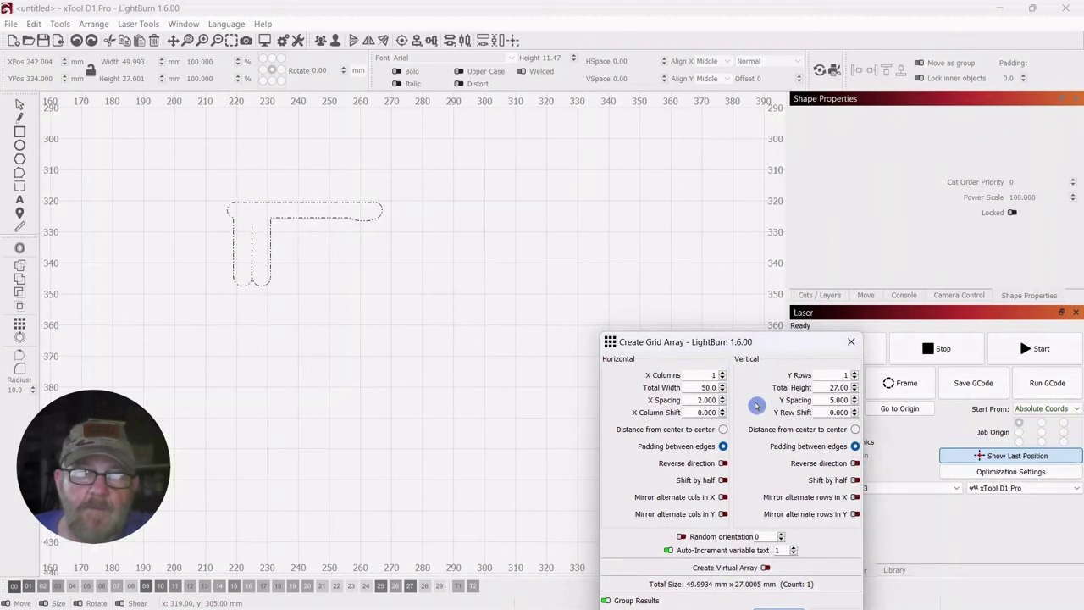
{"action": "left_click", "coordinate": [724, 374]}
{"action": "left_click", "coordinate": [723, 373]}
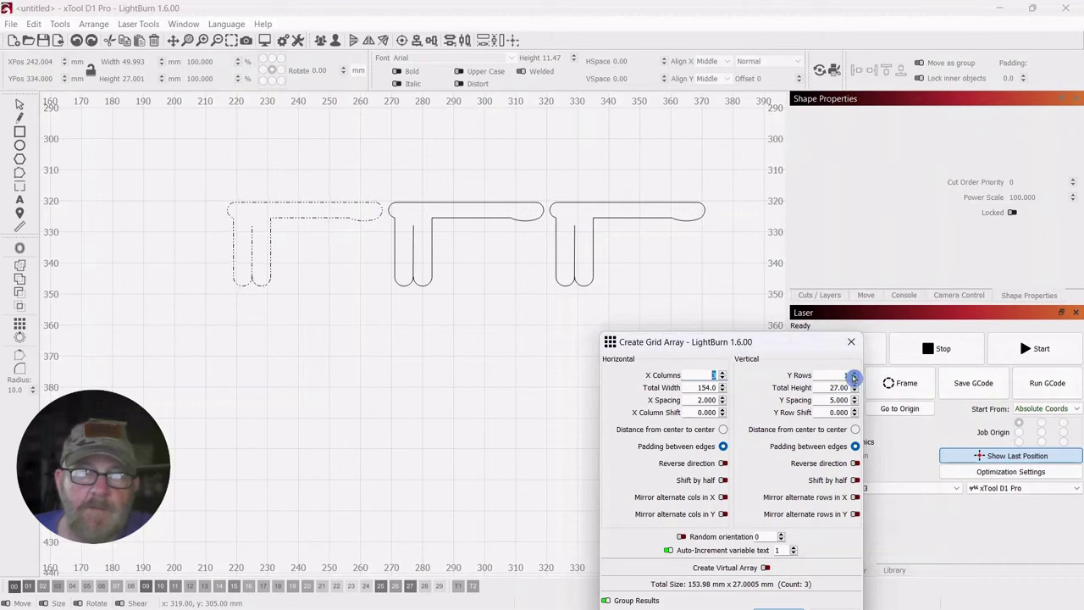
{"action": "left_click", "coordinate": [855, 373]}
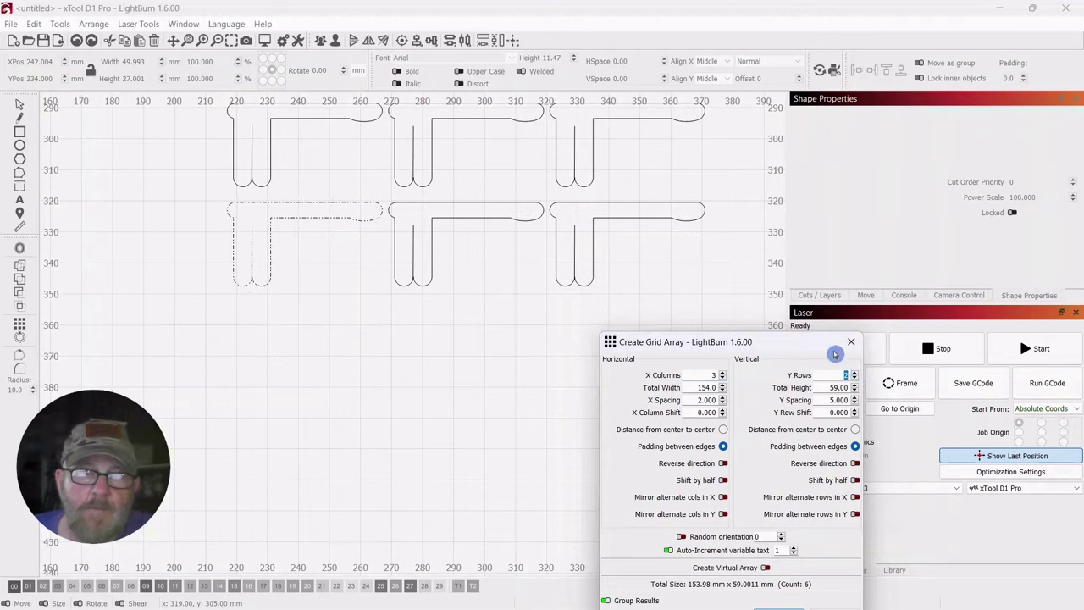
{"action": "left_click_drag", "start_coordinate": [729, 346], "coordinate": [762, 200]}
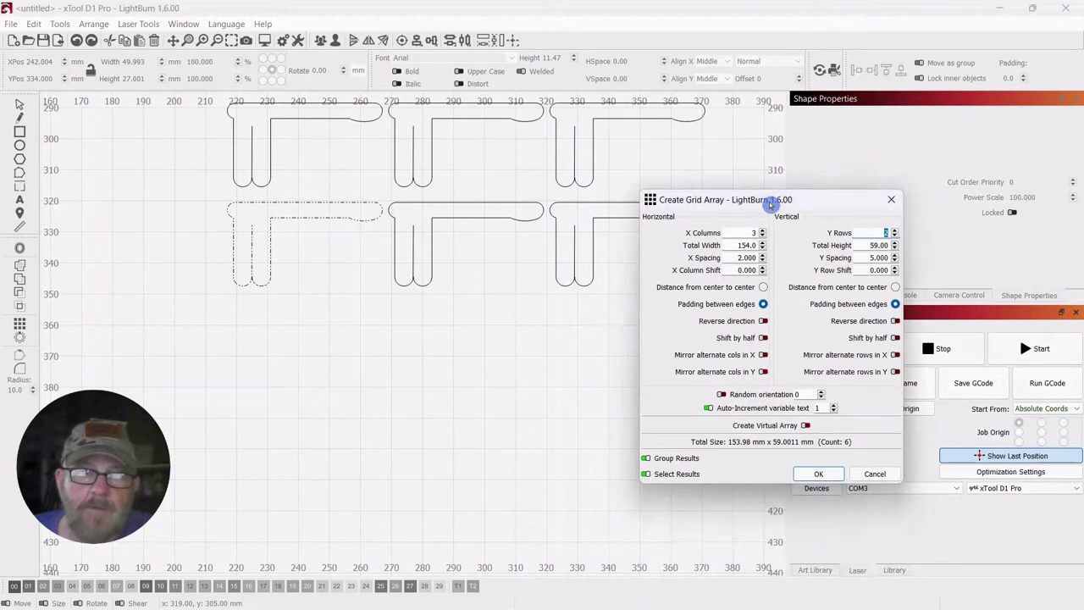
- Confirm the 3 × 2 array of six pins and center them in view
{"action": "left_click", "coordinate": [815, 472]}
{"action": "scroll", "coordinate": [550, 406], "scroll_direction": "down", "scroll_amount": 3}
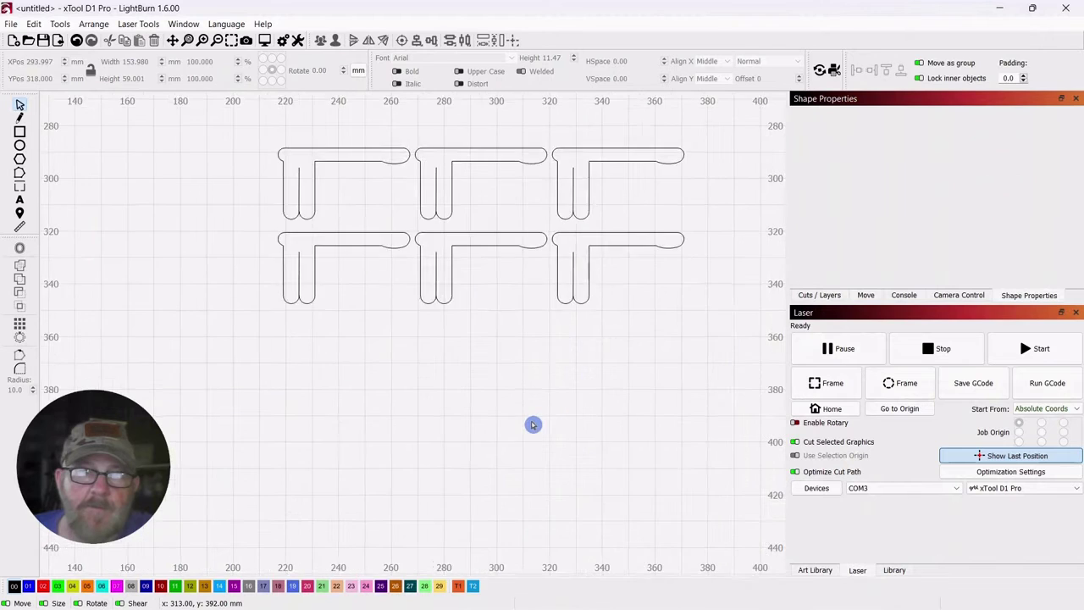
{"action": "left_click_drag", "start_coordinate": [552, 404], "coordinate": [527, 398]}
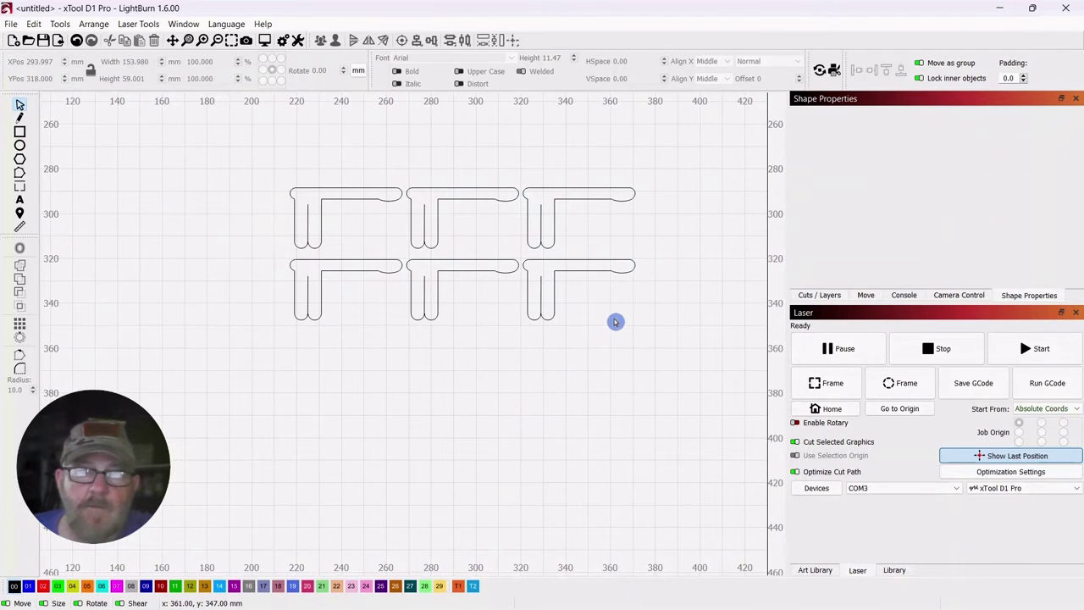
- With the Cuts / Layers tab shown, move all six pins left and down to X 251, Y 327
{"action": "left_click", "coordinate": [826, 296]}
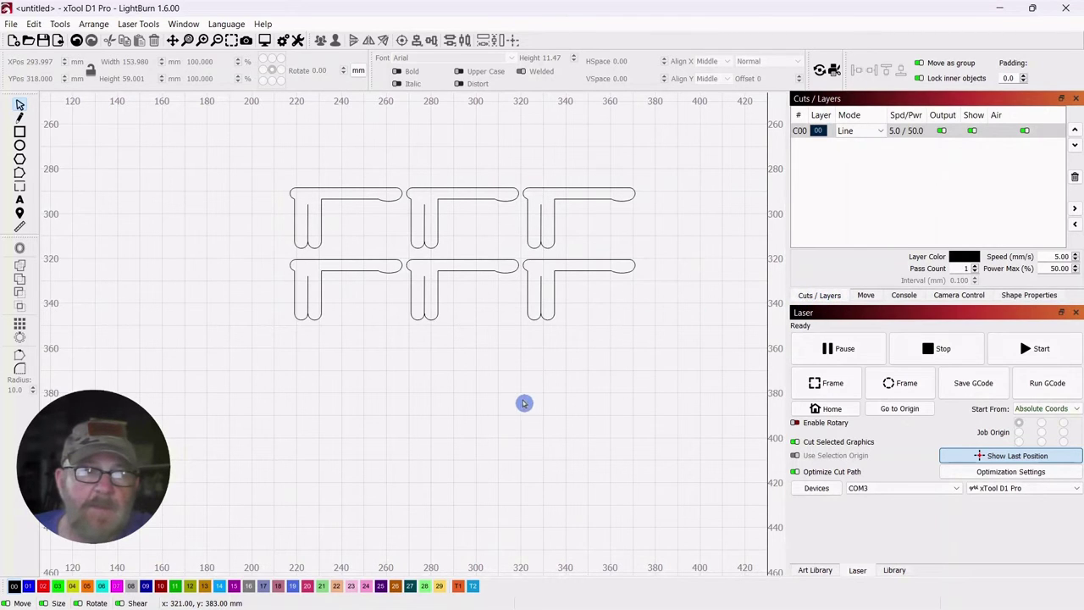
{"action": "left_click_drag", "start_coordinate": [673, 157], "coordinate": [225, 339]}
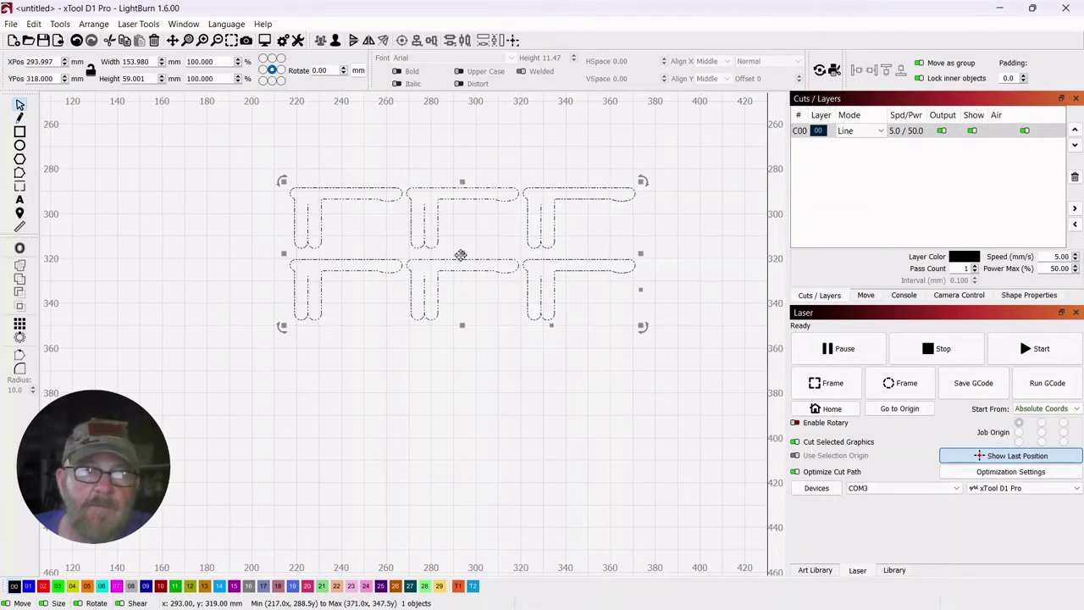
{"action": "left_click_drag", "start_coordinate": [447, 257], "coordinate": [370, 278]}
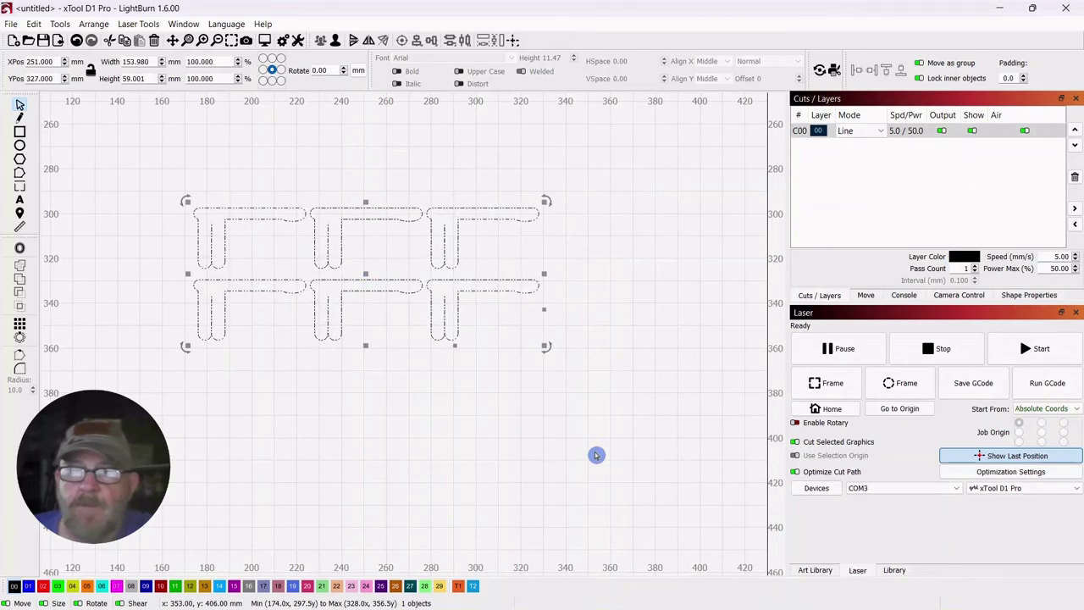